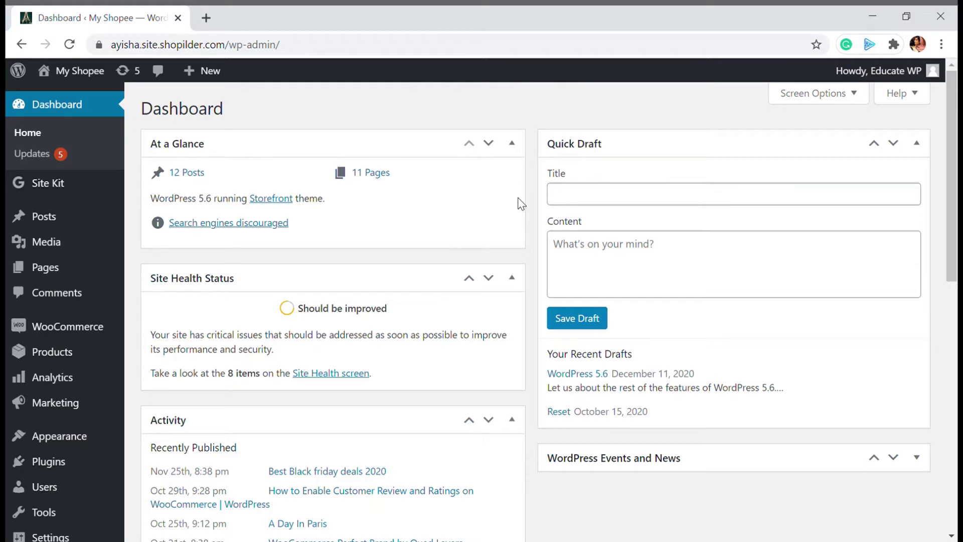
Step: Search the plugin directory for 'yoast' from Plugins > Add New
mouse_move(64, 463)
left_click(151, 478)
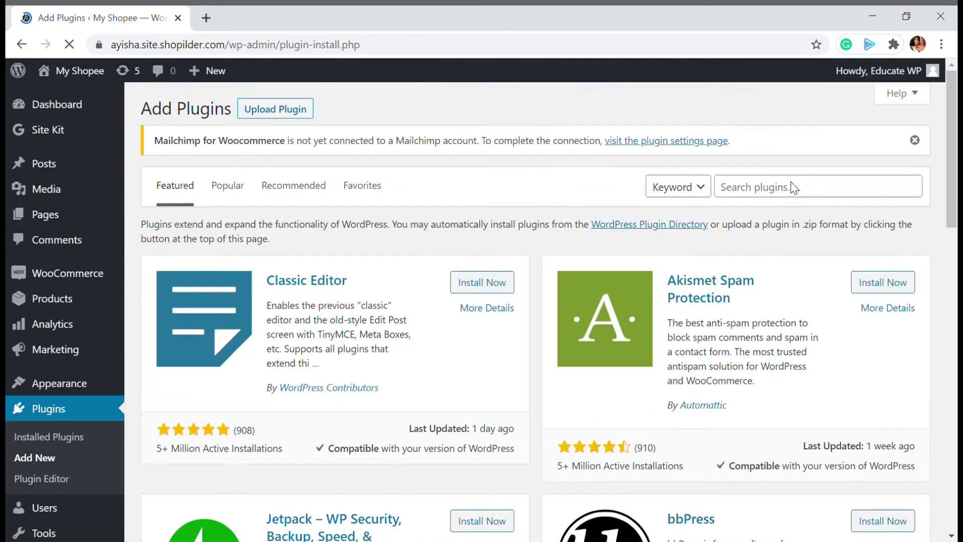
left_click(764, 193)
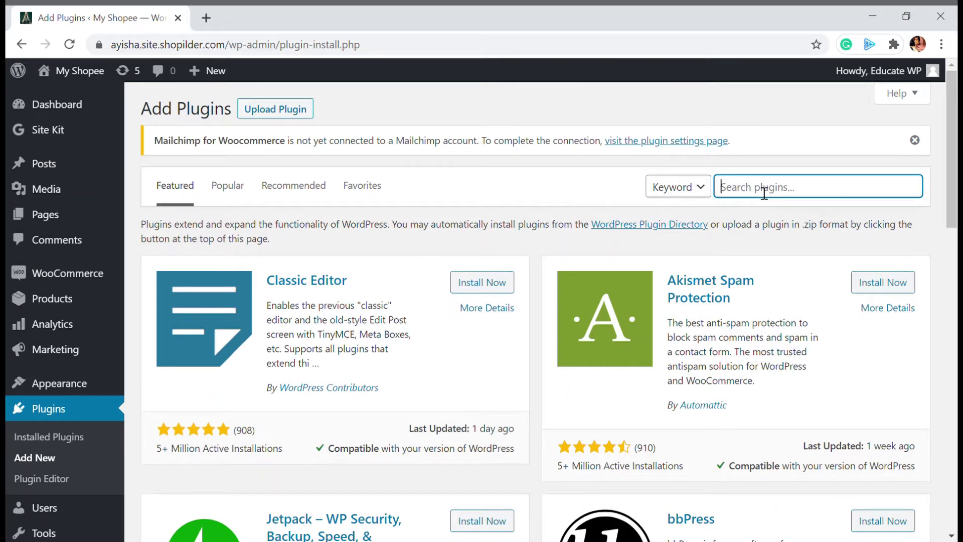
type("yoast")
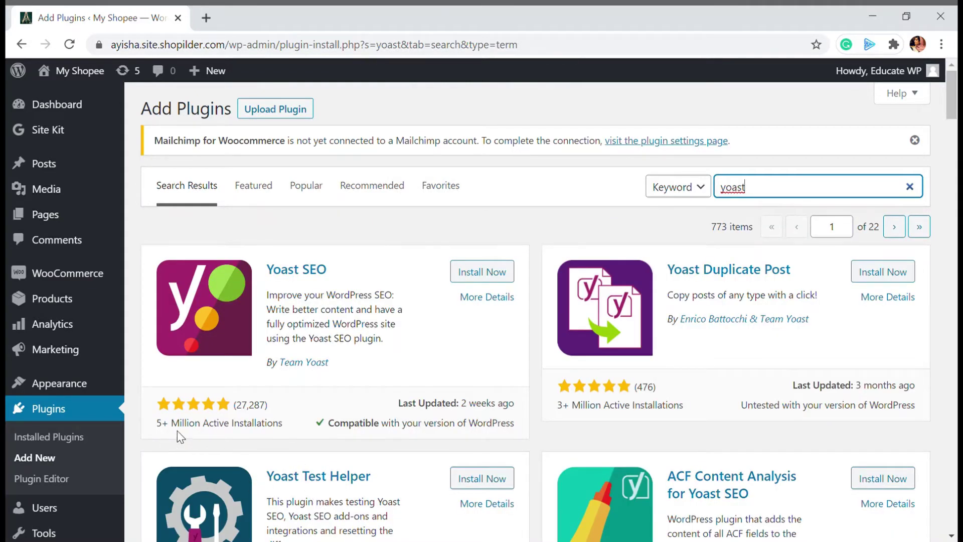
Step: Install the Yoast SEO plugin from the search results
left_click(492, 272)
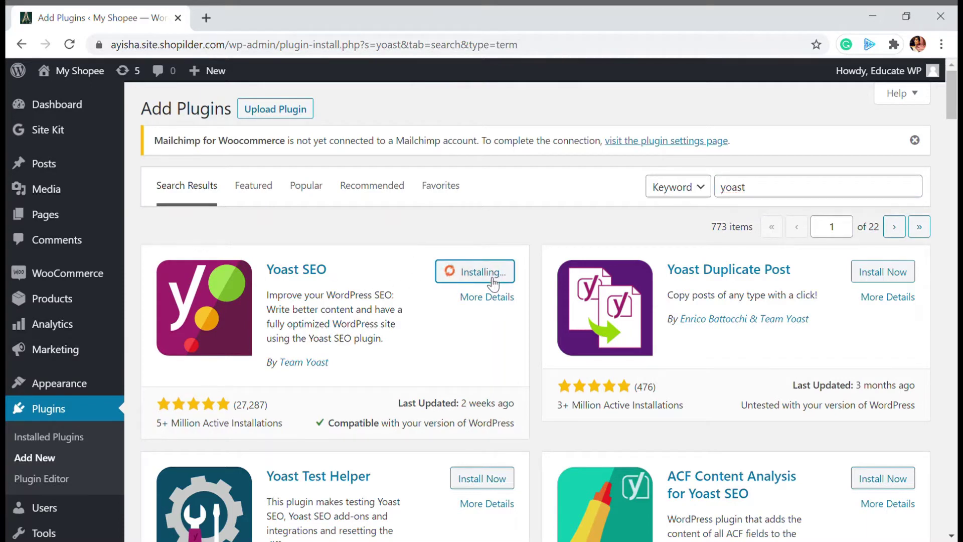
scroll(490, 282, "down", 1)
scroll(490, 282, "down", 2)
scroll(488, 278, "up", 2)
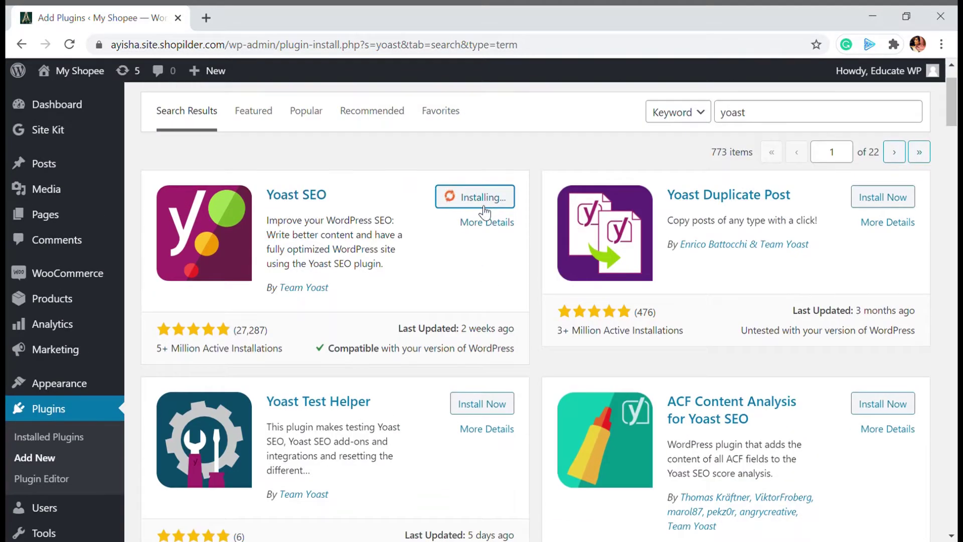
scroll(485, 211, "up", 1)
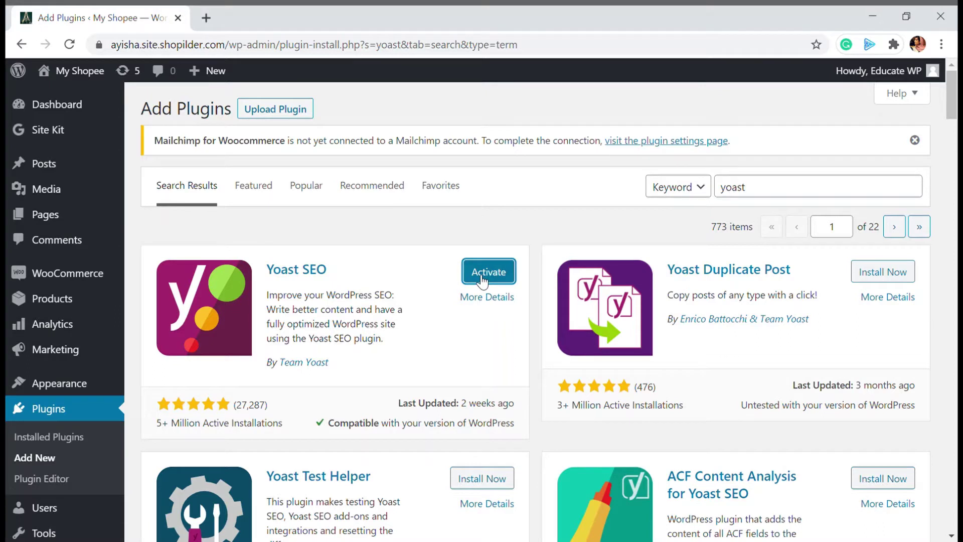
Step: Activate Yoast SEO and confirm it appears active in the Installed Plugins list
left_click(483, 280)
mouse_move(77, 347)
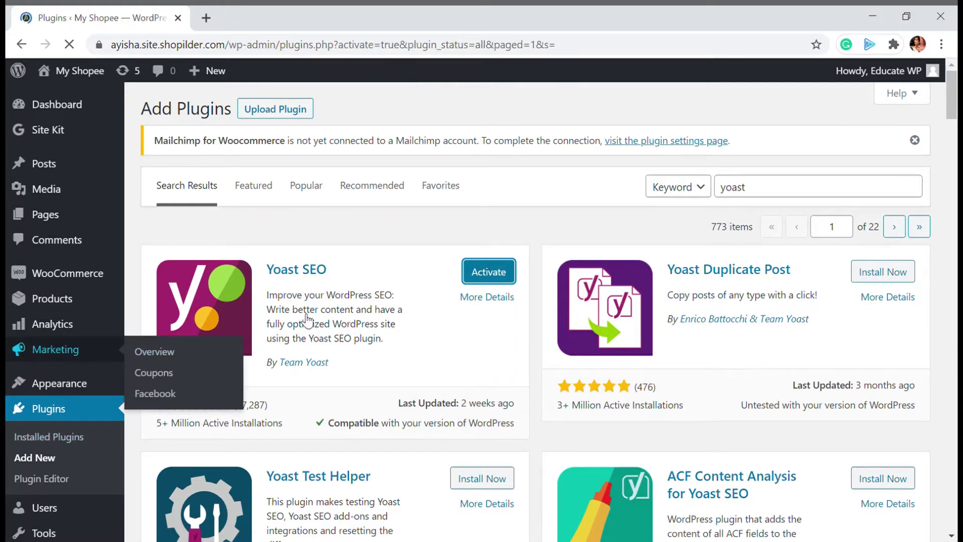
scroll(64, 261, "down", 5)
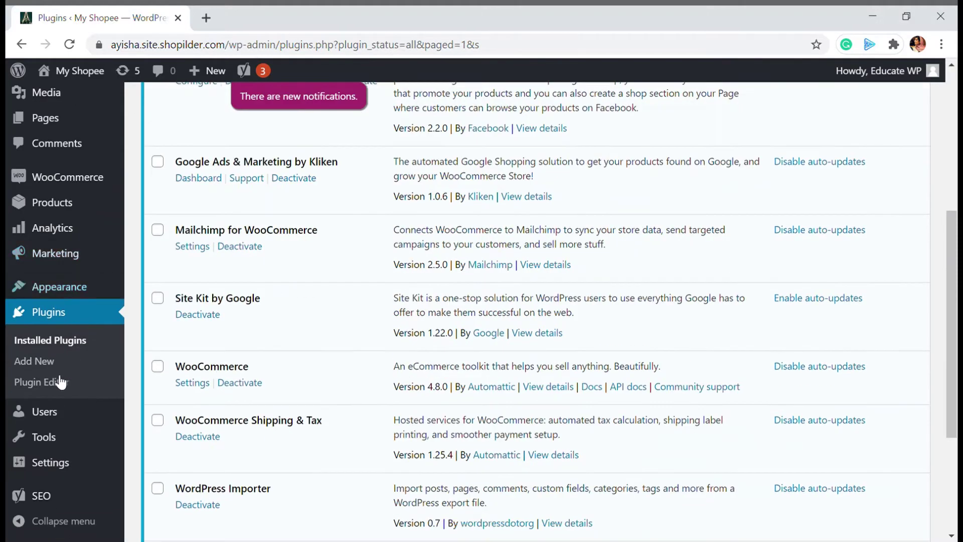
scroll(64, 261, "up", 5)
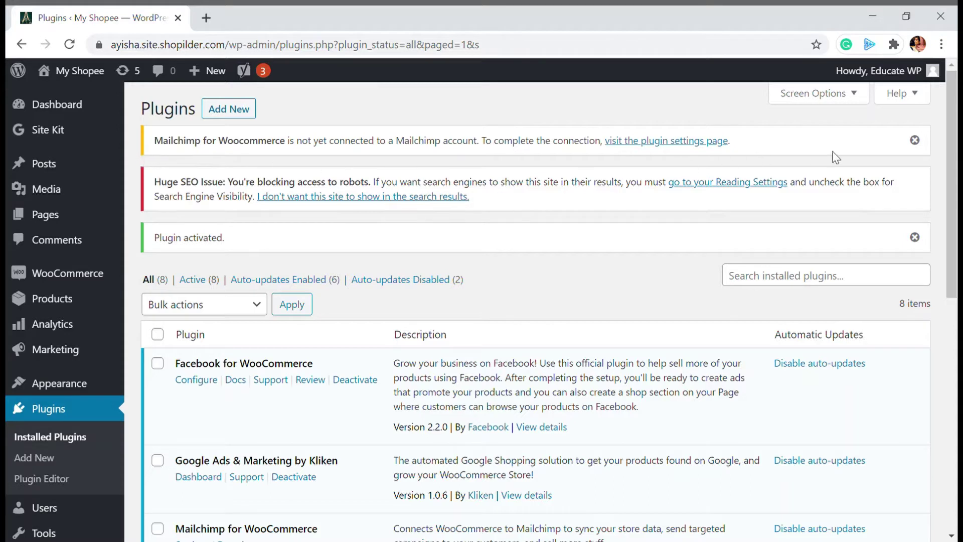
Step: Dismiss the Mailchimp notice and go to the Reading Settings page
left_click(915, 140)
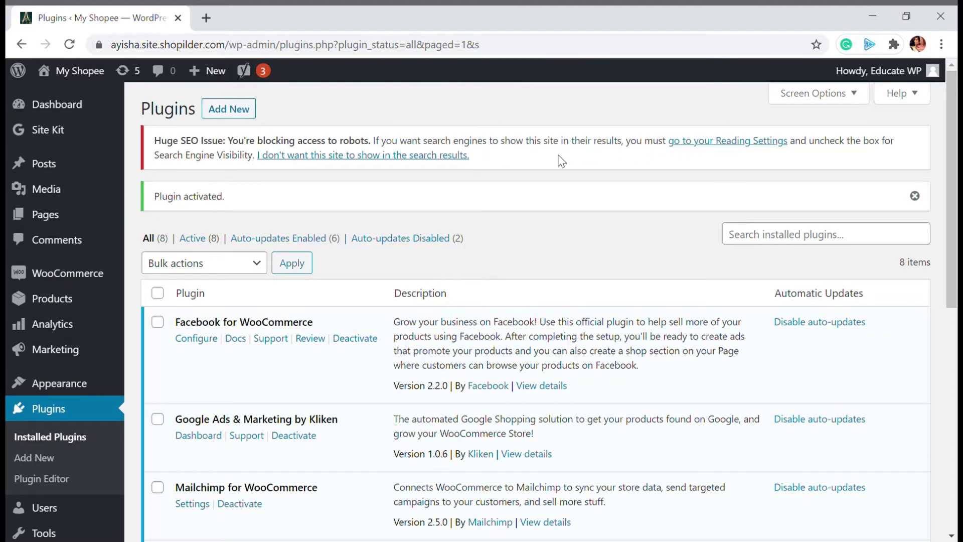
left_click(715, 145)
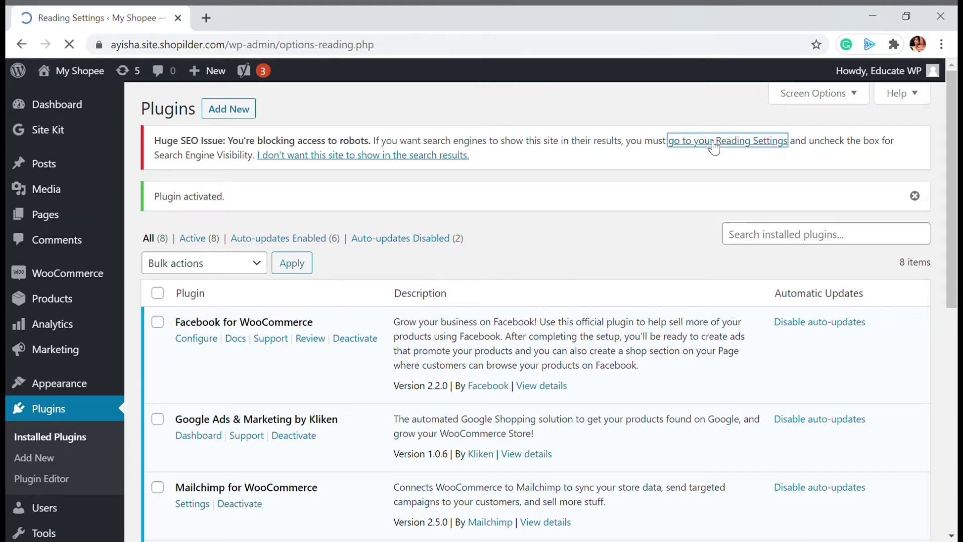
scroll(705, 156, "down", 1)
scroll(703, 157, "up", 1)
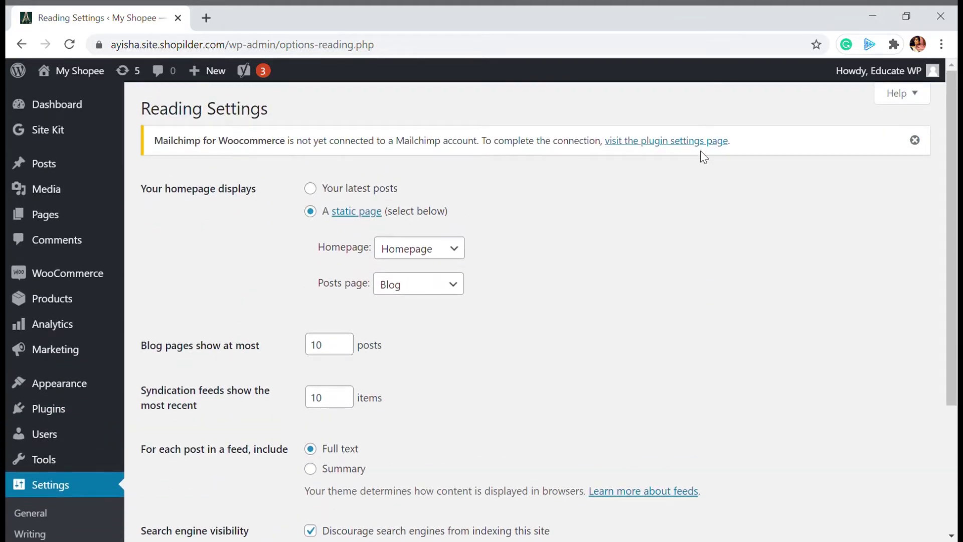
scroll(701, 152, "down", 2)
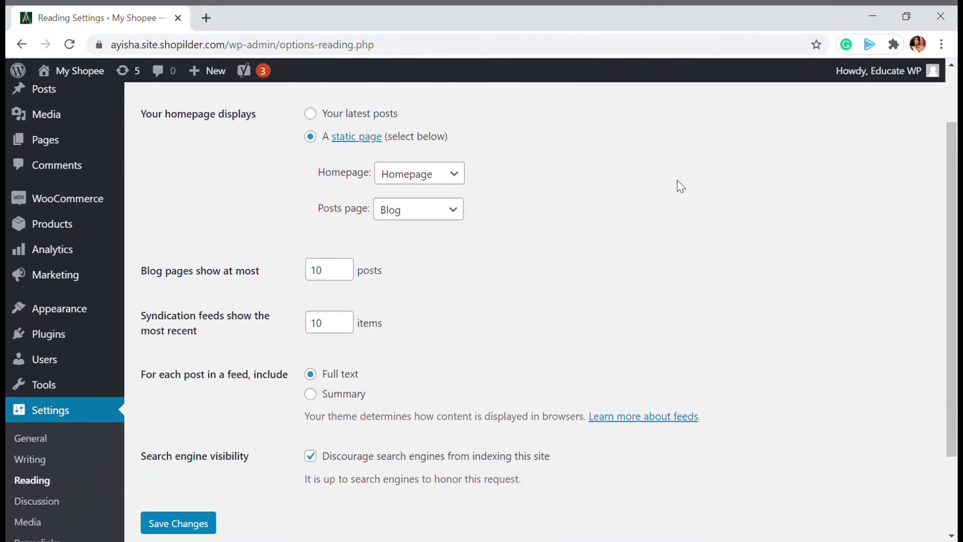
scroll(364, 351, "up", 1)
scroll(351, 226, "down", 4)
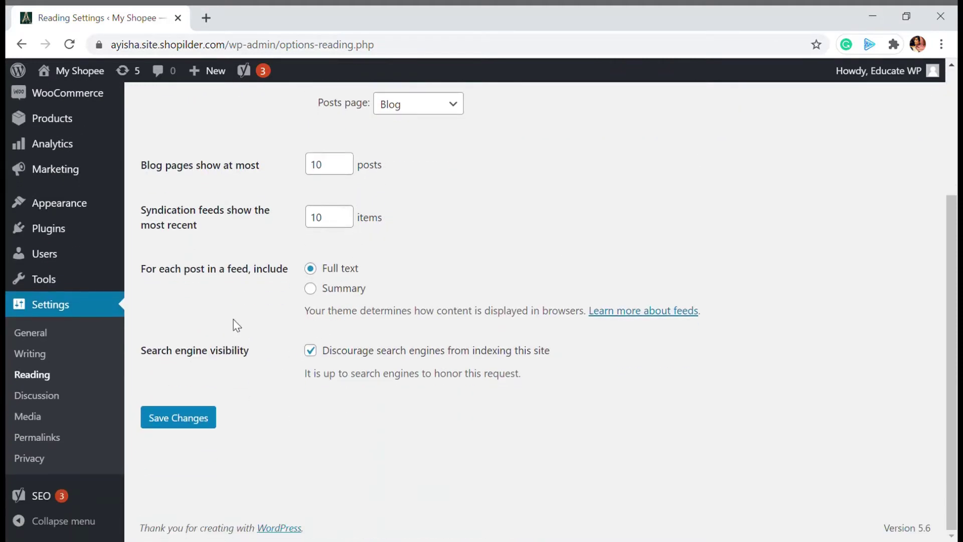
Step: Uncheck 'Discourage search engines from indexing this site'
left_click_drag(150, 357, 248, 345)
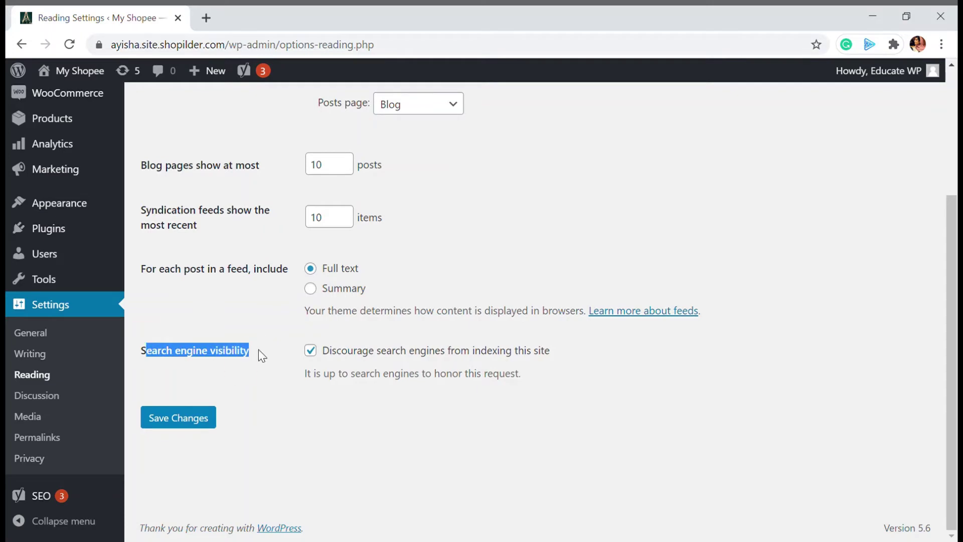
left_click(257, 350)
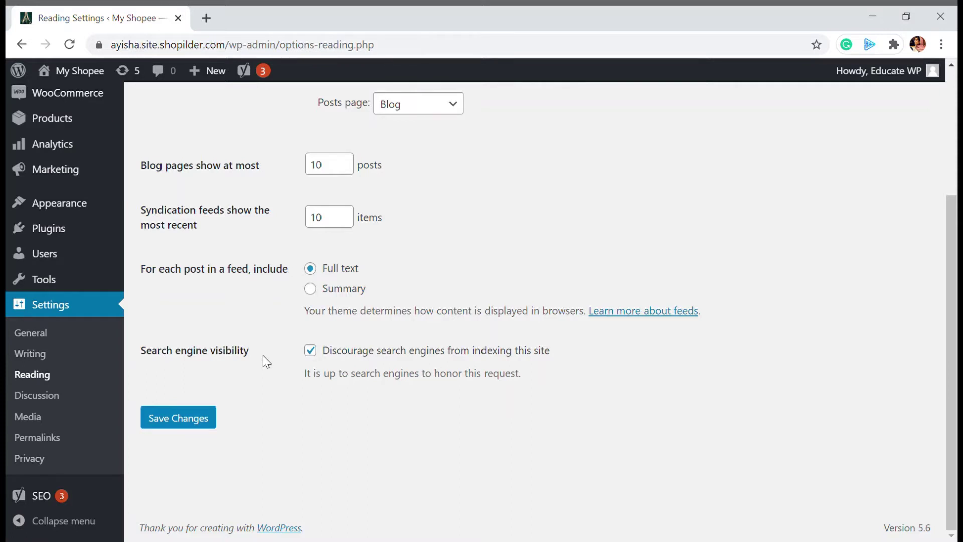
left_click(316, 354)
Step: Save the Reading settings and launch the Yoast SEO wizard from the SEO menu
left_click(194, 425)
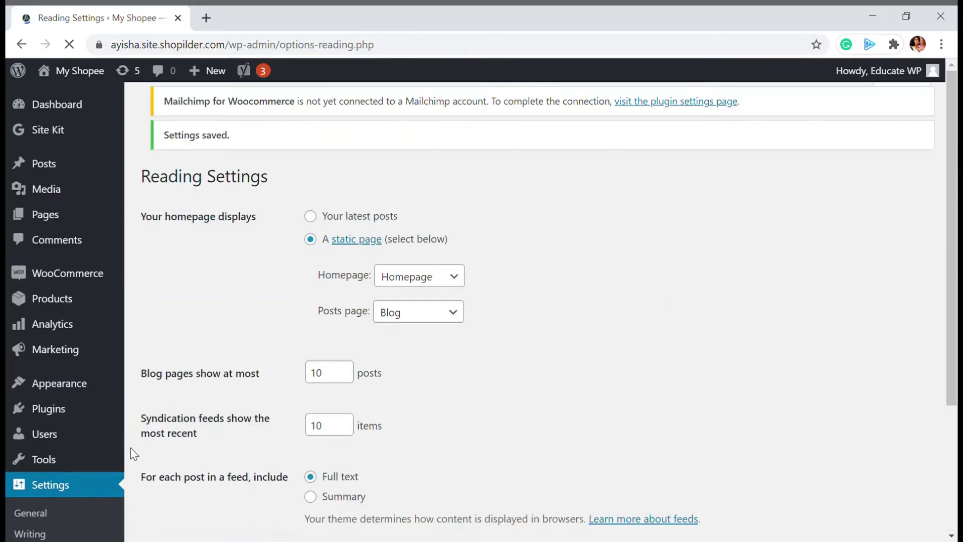
scroll(79, 468, "down", 3)
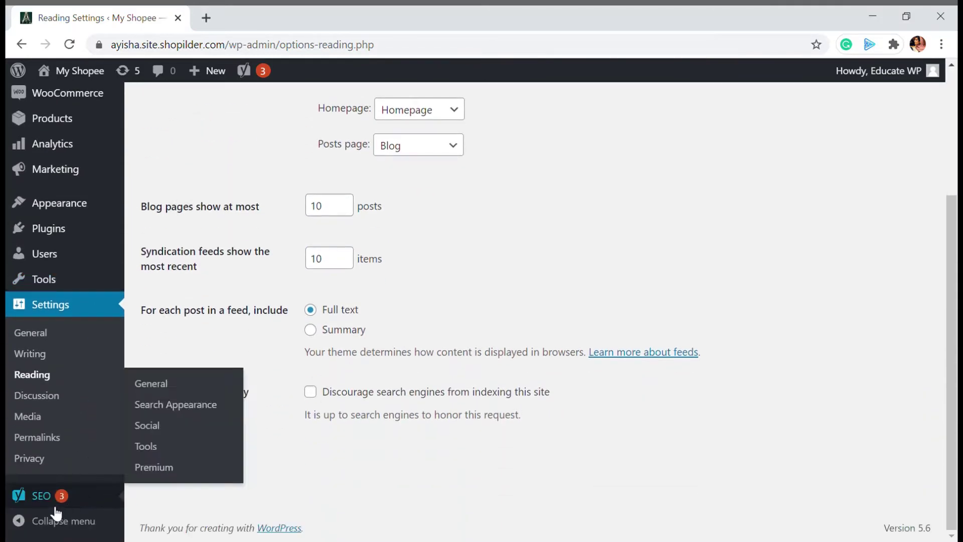
left_click(60, 496)
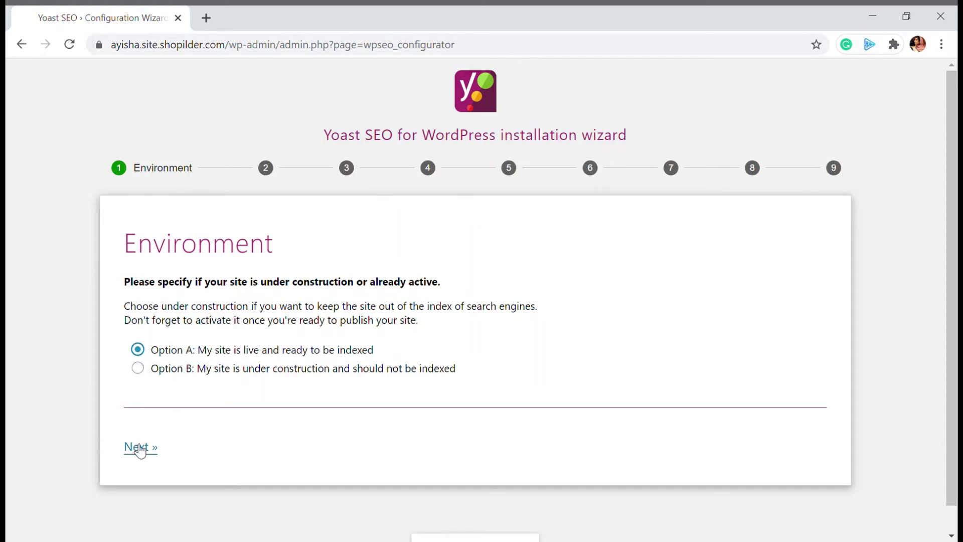
Step: Set the Yoast wizard's site type to 'An online shop'
left_click(140, 449)
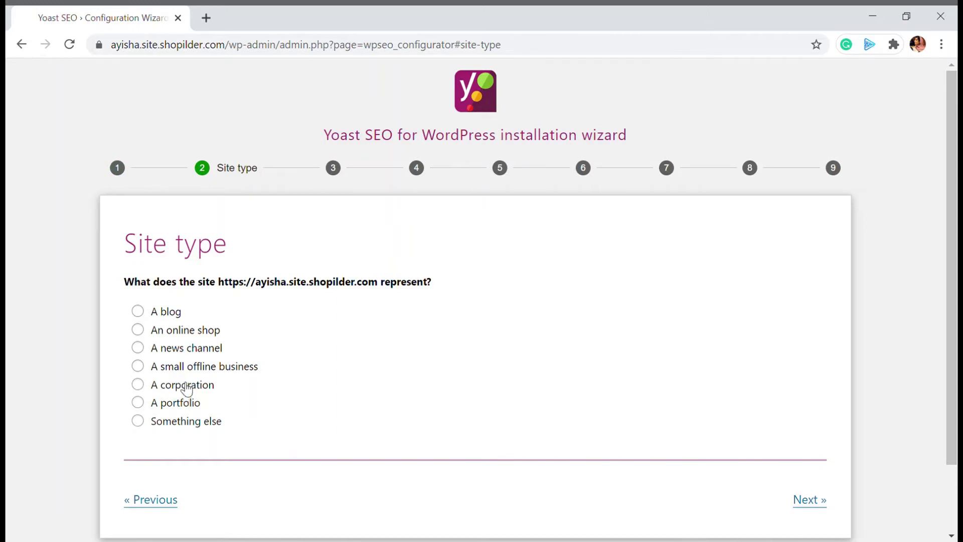
scroll(271, 330, "down", 2)
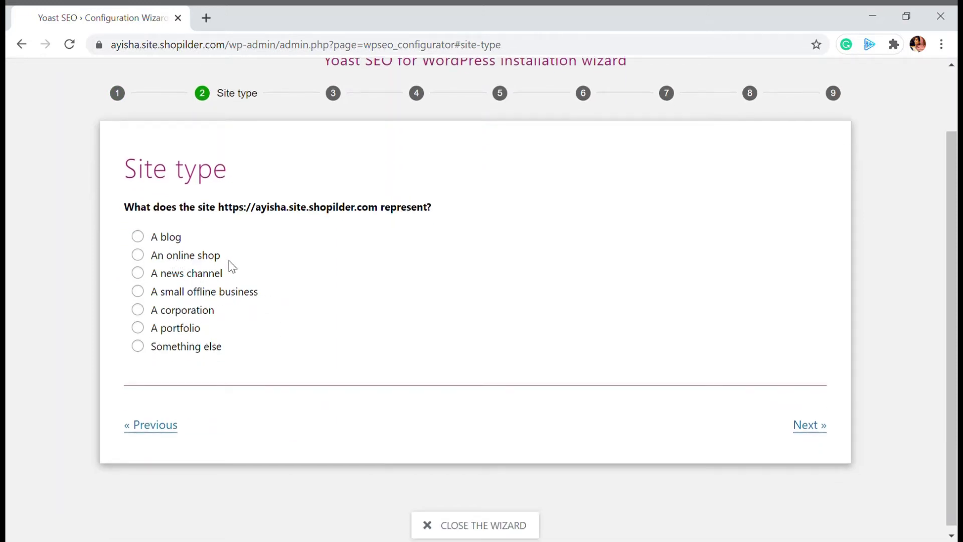
left_click(157, 260)
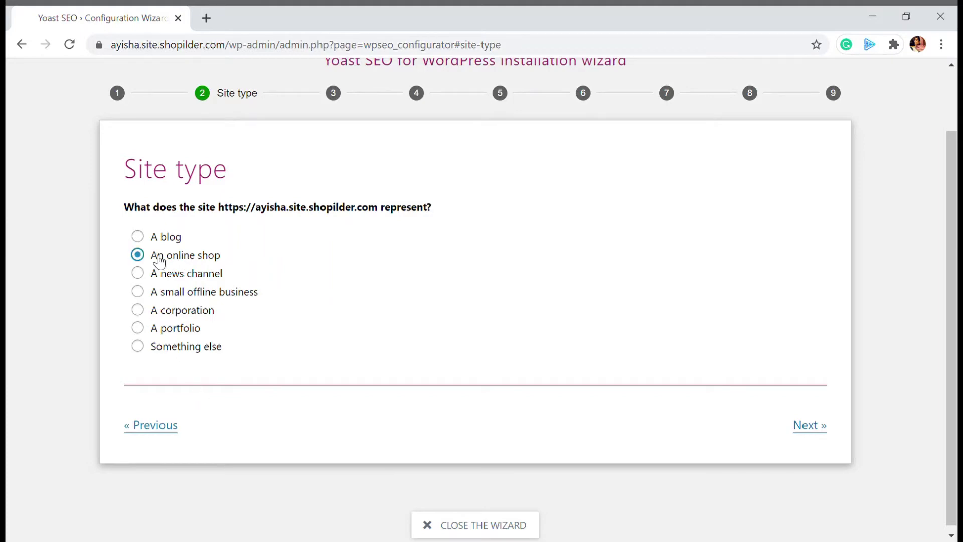
Step: Review the Organization or person step and continue to Search engine visibility
left_click(809, 426)
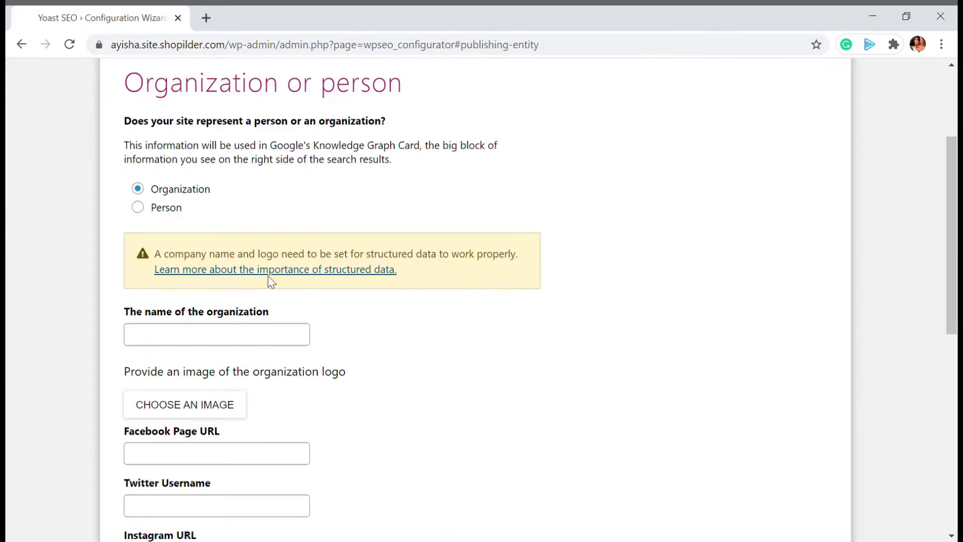
left_click(166, 340)
scroll(256, 339, "down", 4)
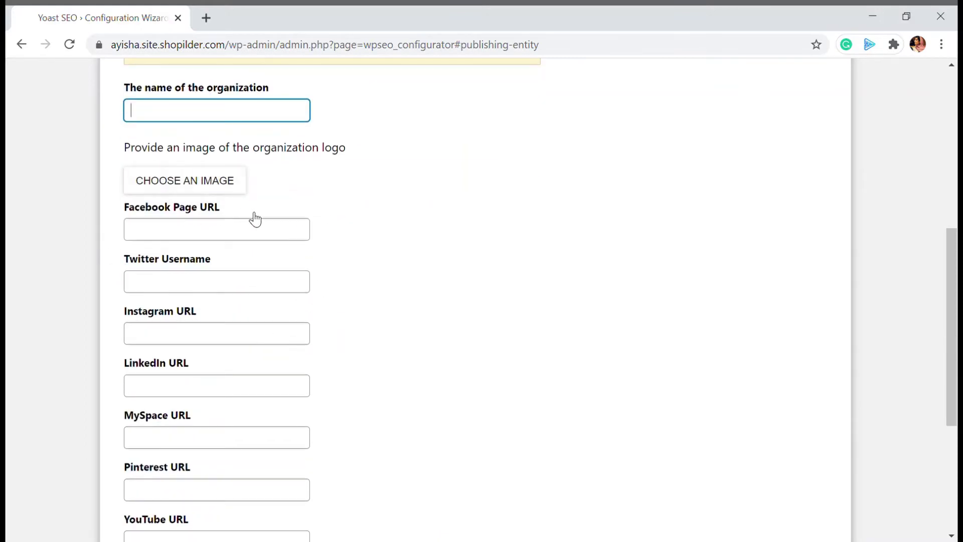
scroll(251, 220, "down", 2)
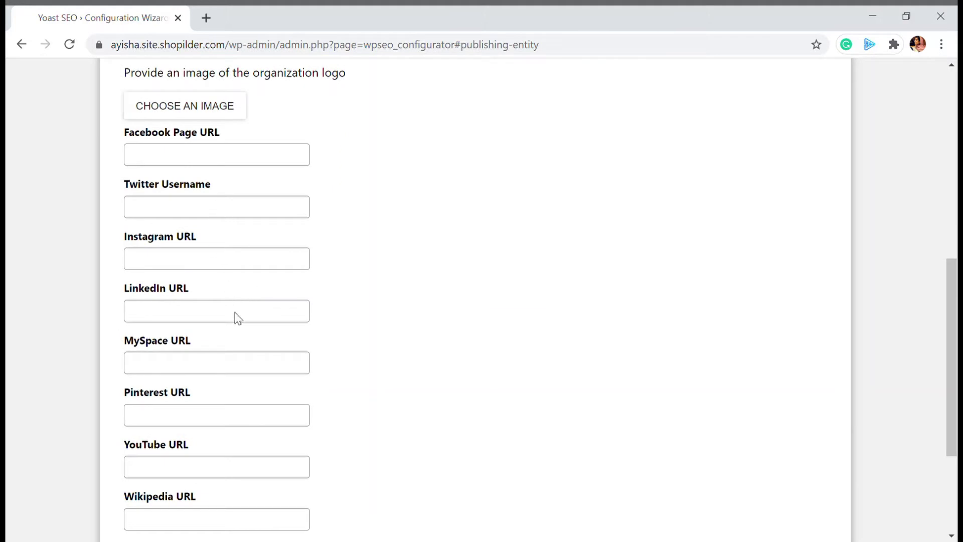
scroll(301, 359, "down", 2)
scroll(271, 344, "up", 2)
scroll(301, 351, "down", 3)
left_click(802, 440)
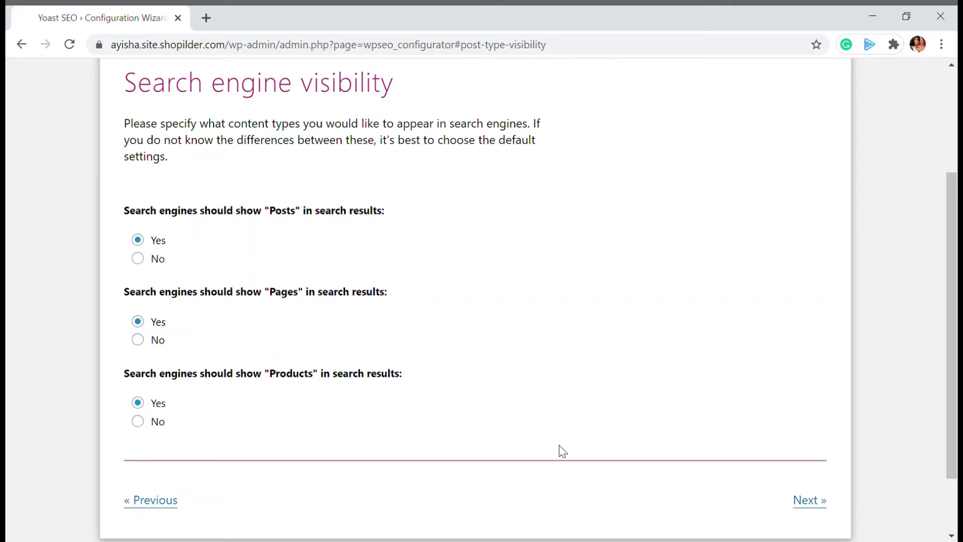
Step: Keep the default visibility choices and answer Yes to multiple authors
left_click(826, 507)
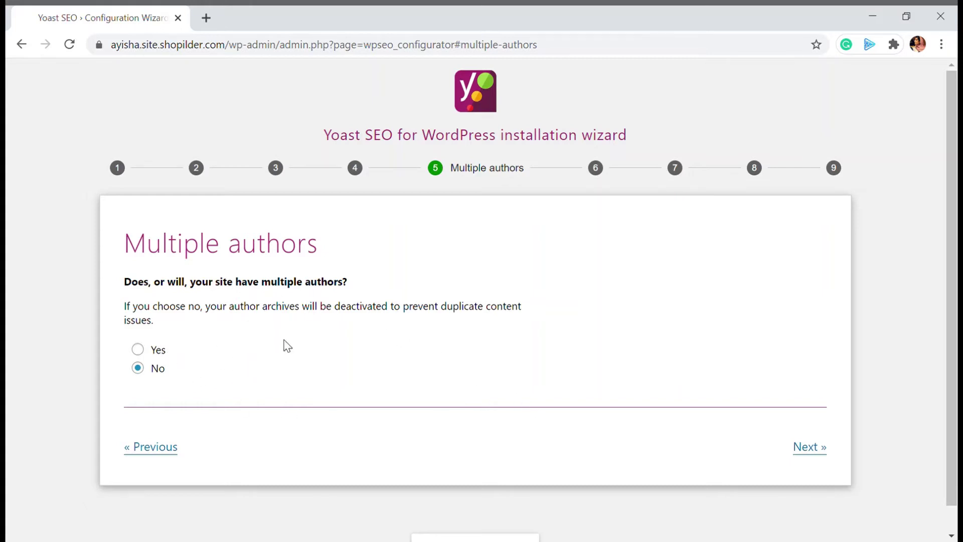
left_click(144, 354)
left_click(821, 448)
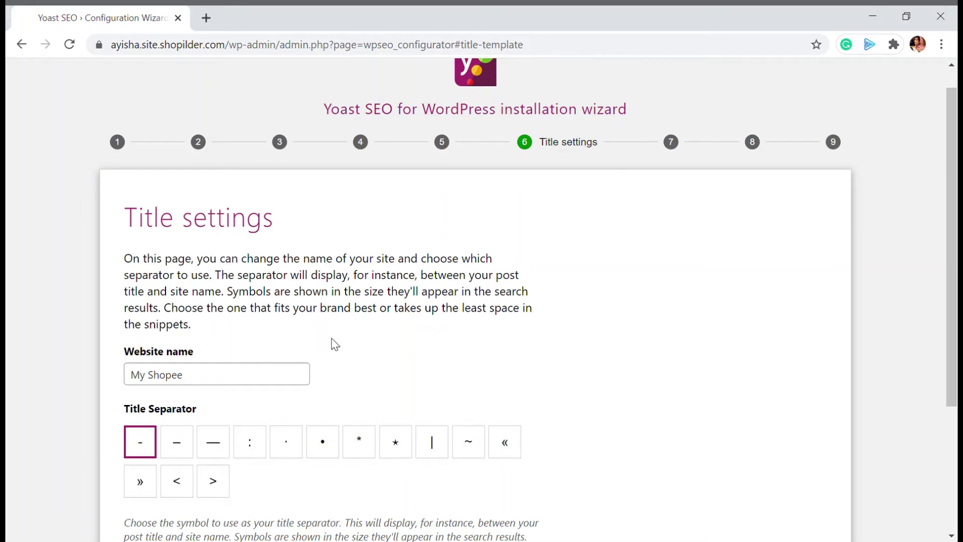
Step: Pass Title settings, decline usage tracking, and continue through to the Success step
scroll(335, 346, "down", 1)
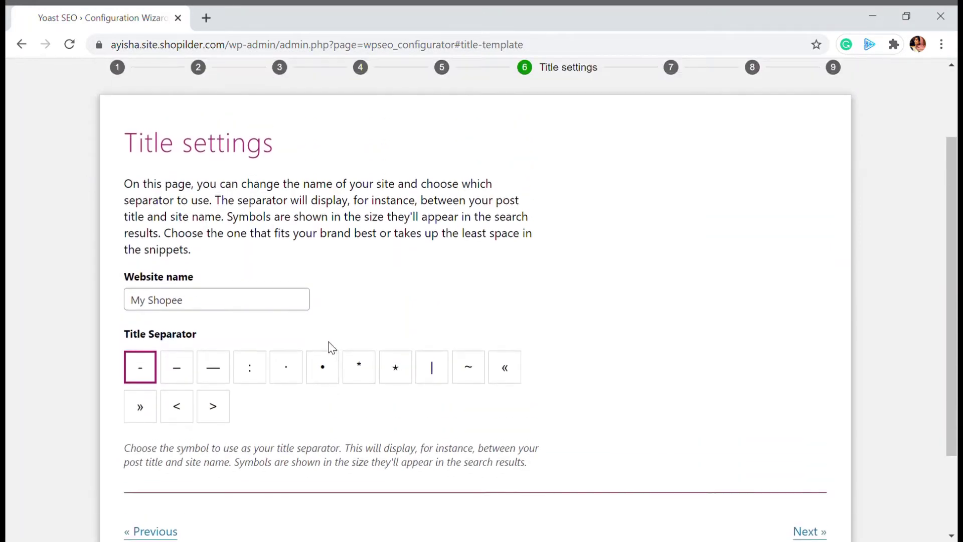
scroll(329, 347, "up", 1)
scroll(329, 346, "down", 1)
scroll(251, 372, "down", 2)
left_click(796, 426)
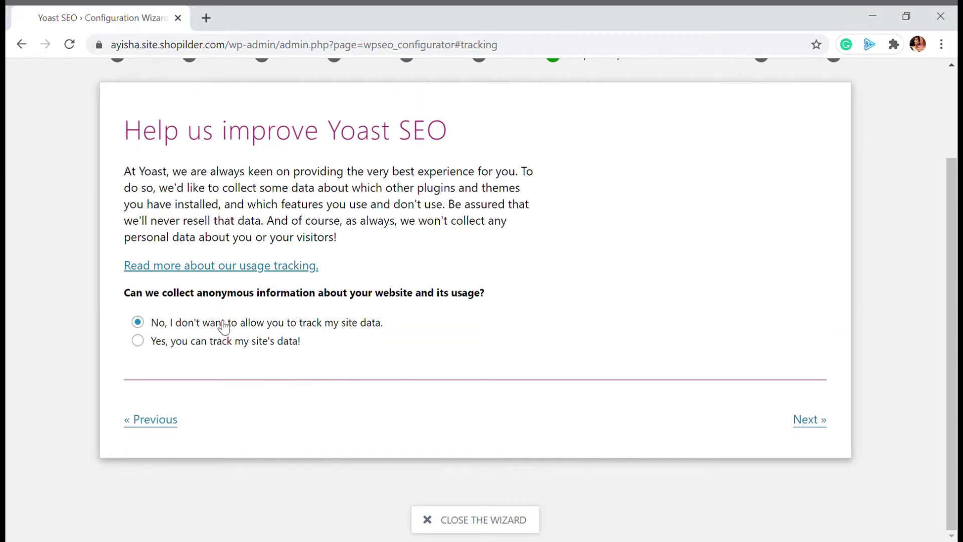
scroll(271, 351, "up", 1)
scroll(273, 349, "up", 1)
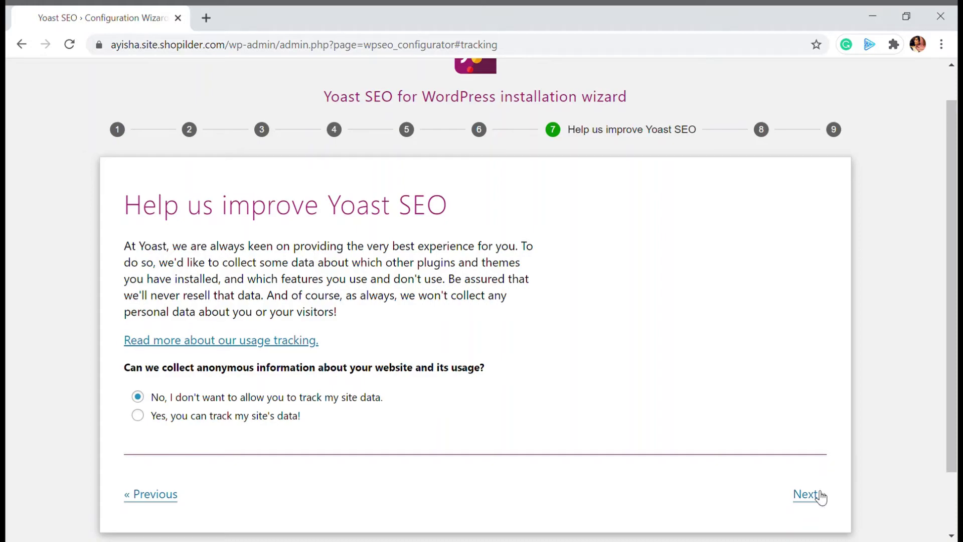
left_click(820, 496)
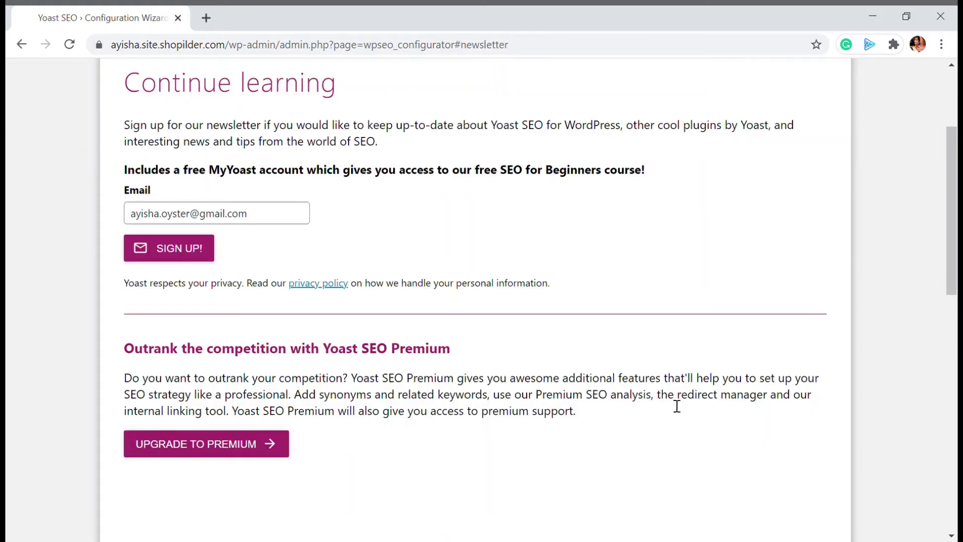
scroll(672, 405, "down", 12)
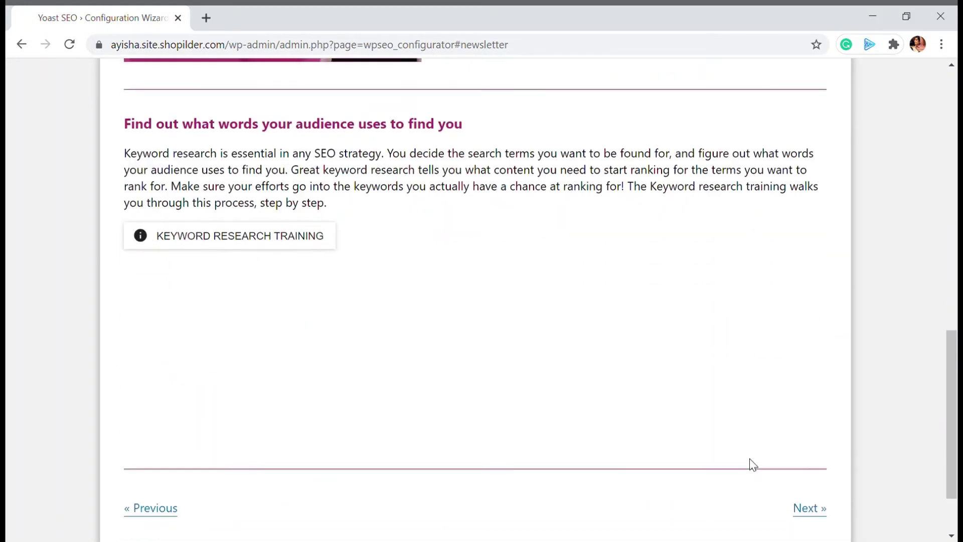
scroll(732, 454, "down", 2)
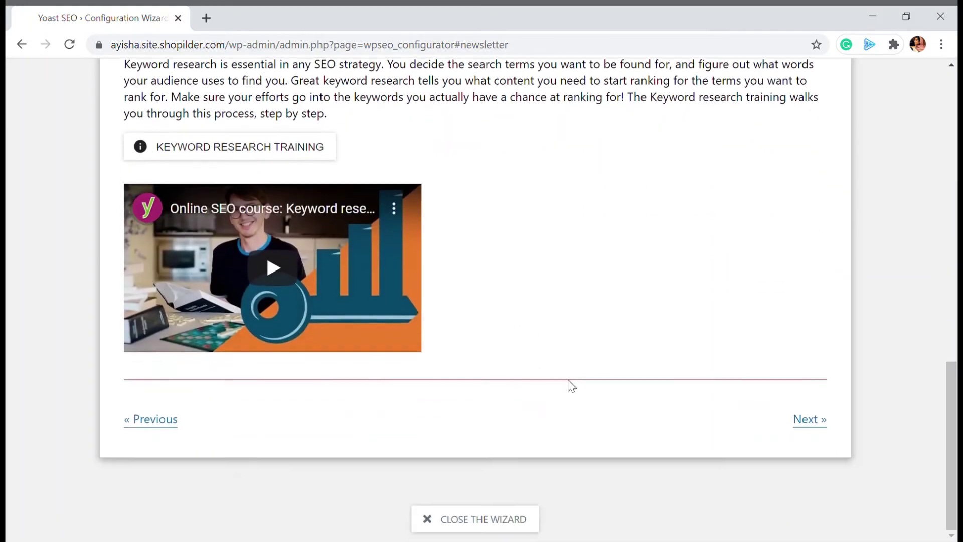
left_click(805, 420)
scroll(807, 425, "down", 8)
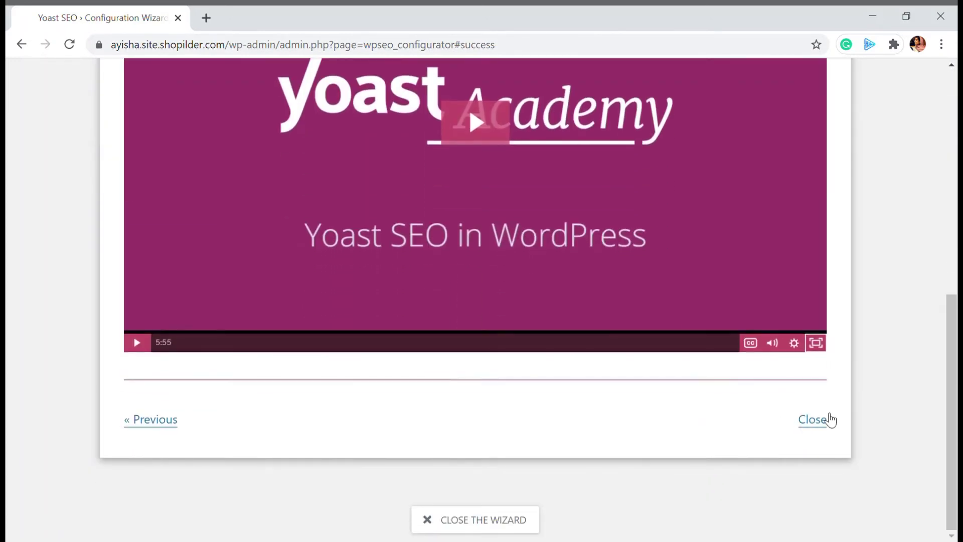
Step: Close the wizard and run Start SEO data optimization until it reports complete
left_click(825, 424)
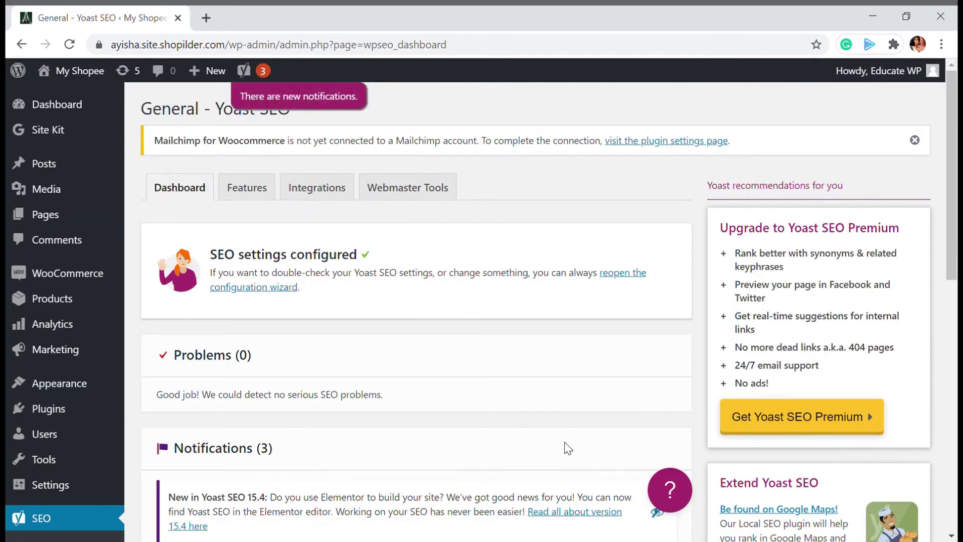
scroll(206, 354, "down", 3)
scroll(206, 354, "down", 2)
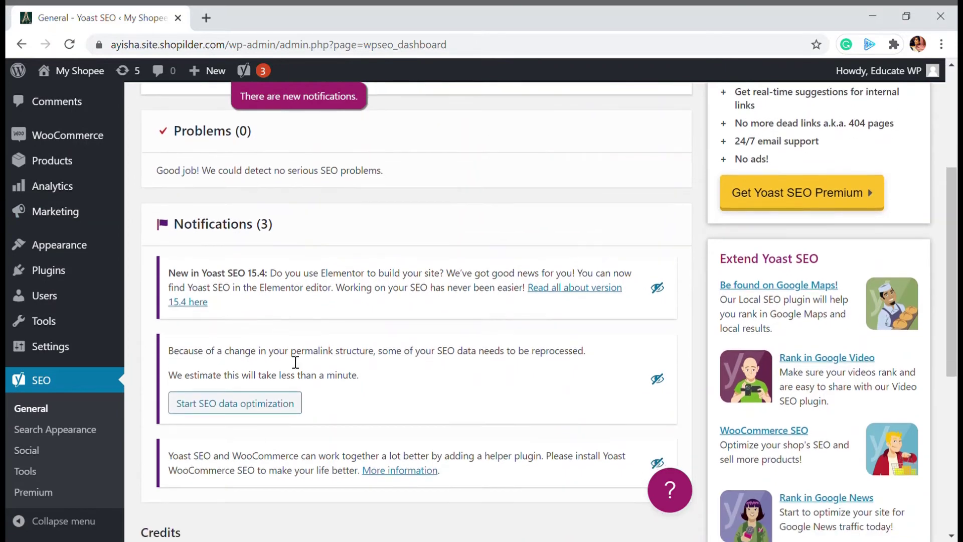
left_click(245, 410)
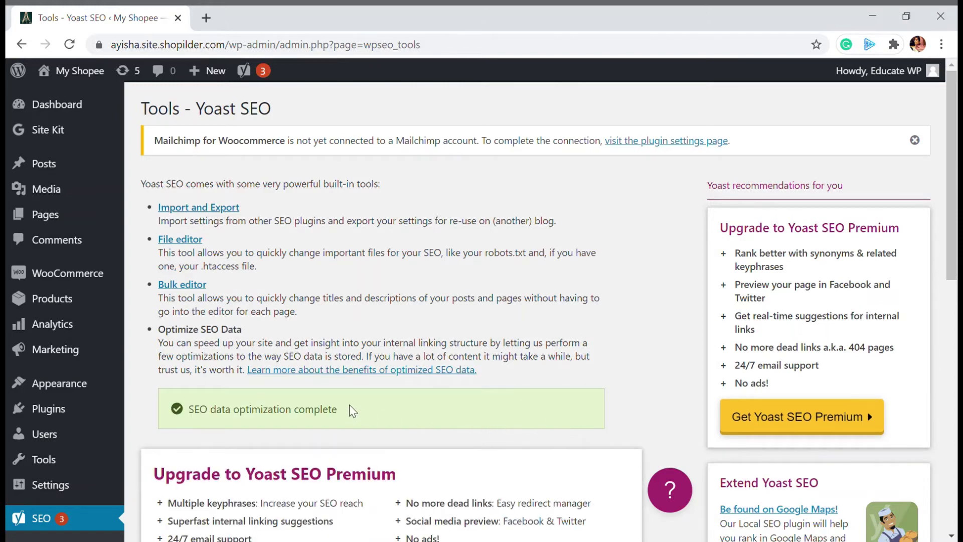
scroll(353, 411, "down", 7)
scroll(353, 410, "up", 7)
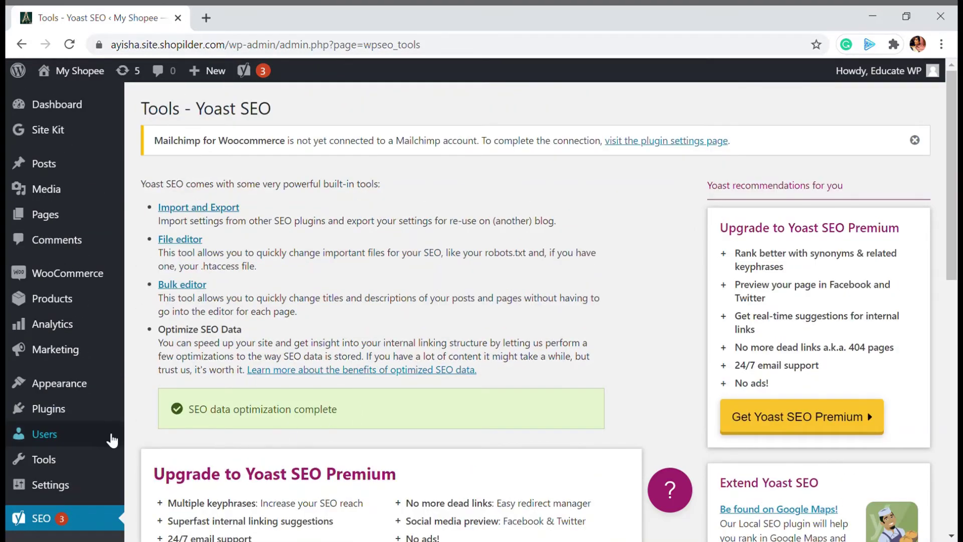
Step: Save SEO > General > Features with analysis and sitemap features on, usage tracking off
scroll(40, 437, "down", 3)
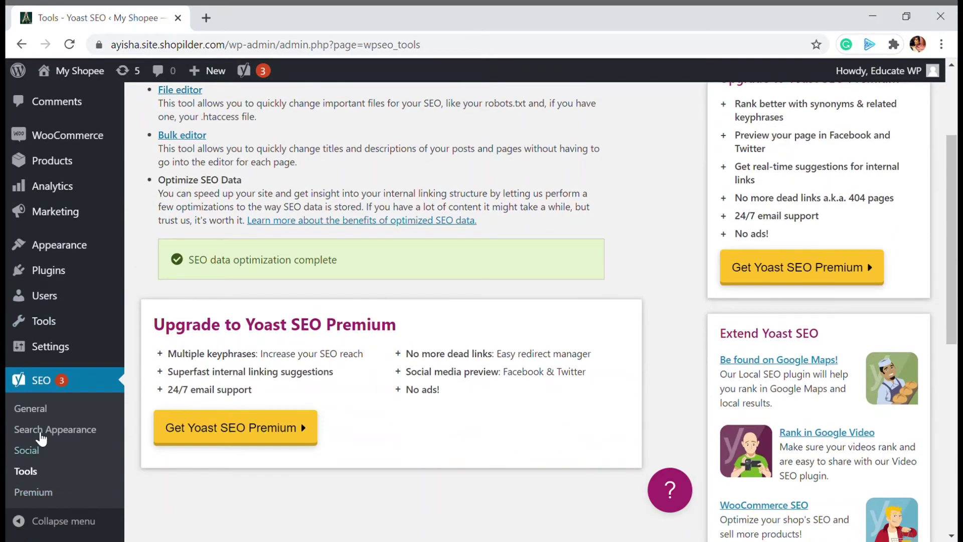
left_click(63, 404)
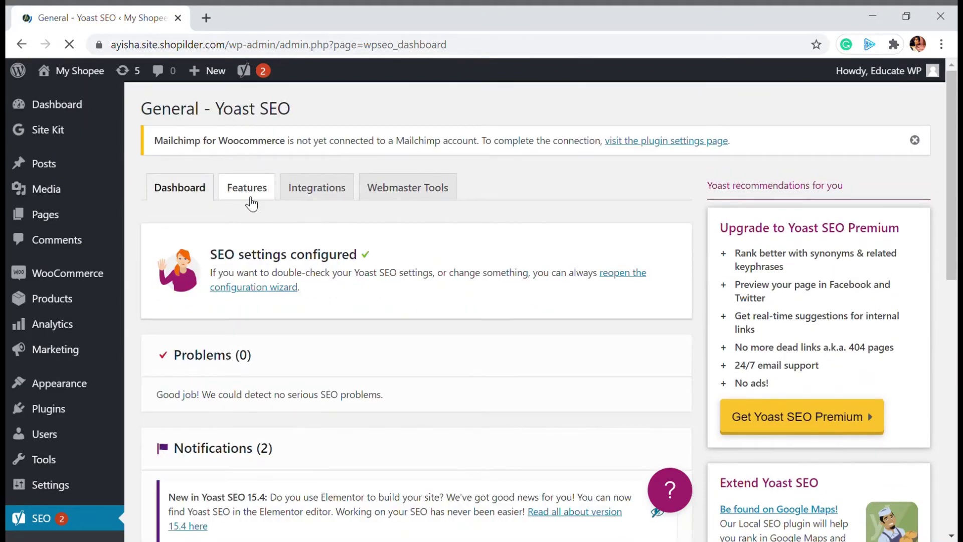
left_click(251, 198)
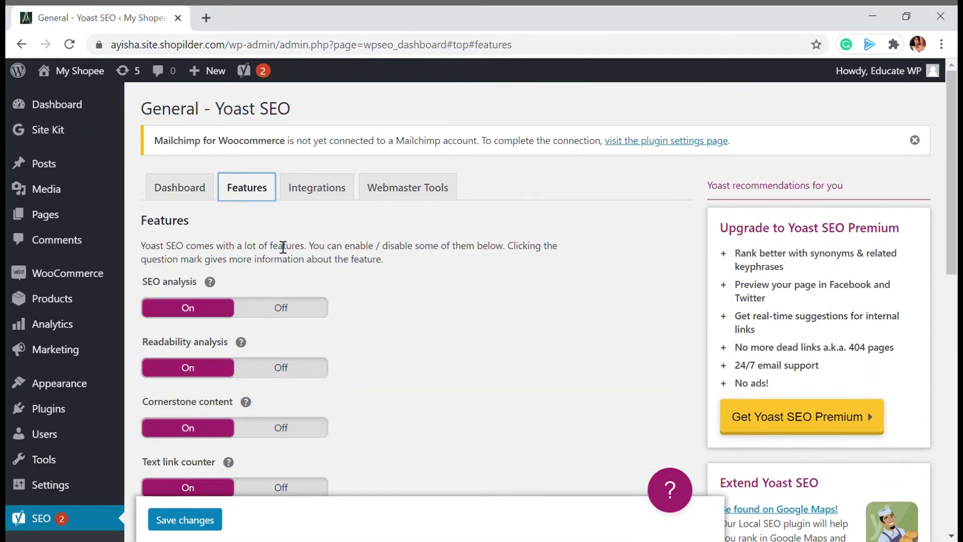
scroll(287, 231, "down", 3)
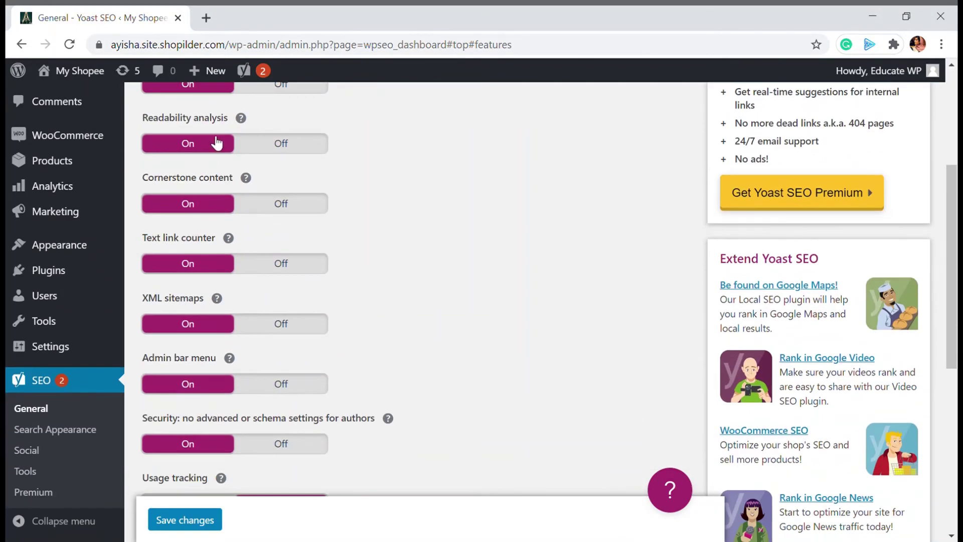
scroll(219, 247, "up", 2)
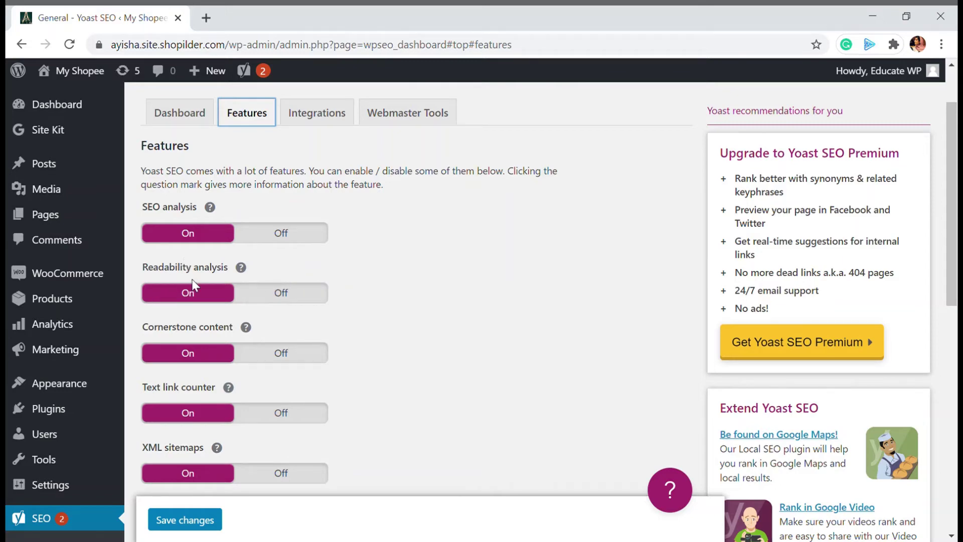
scroll(221, 324, "down", 3)
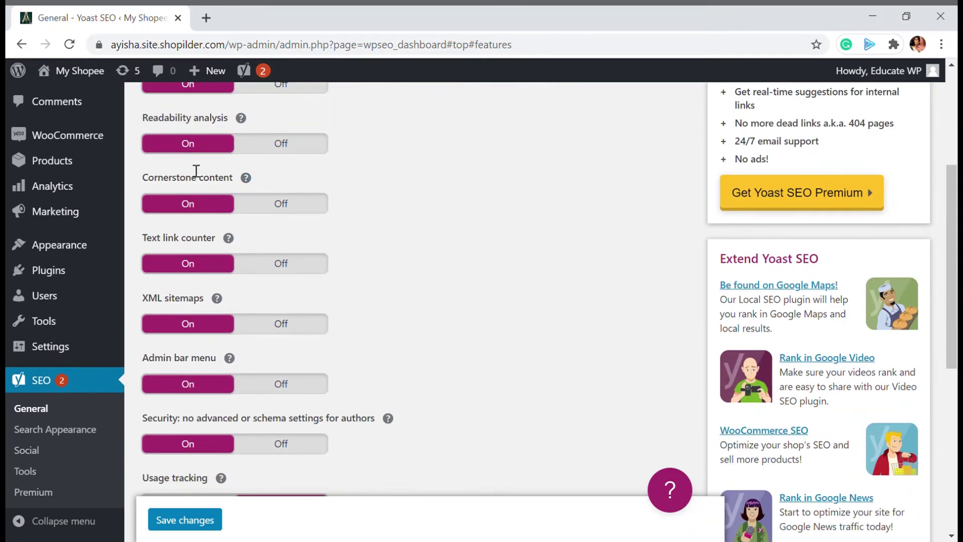
scroll(184, 440, "down", 4)
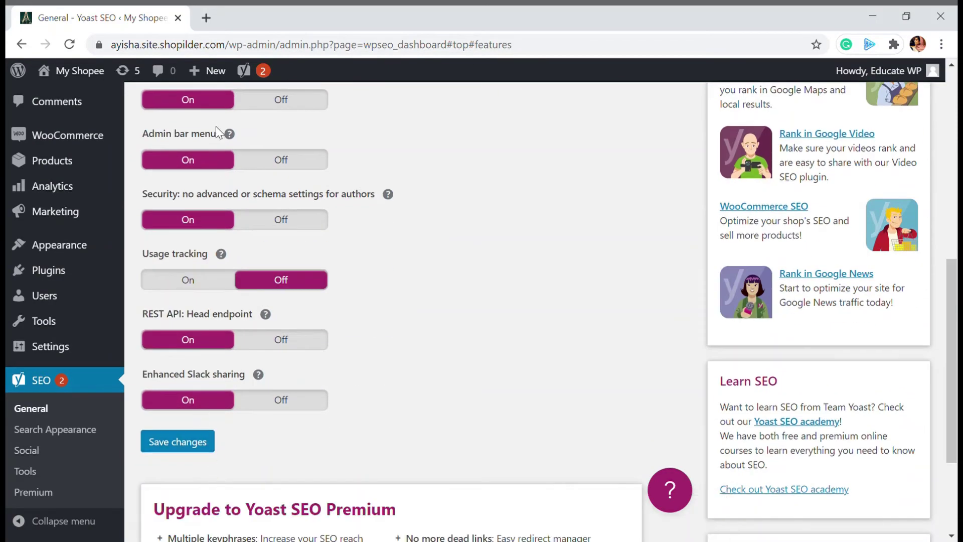
left_click(210, 448)
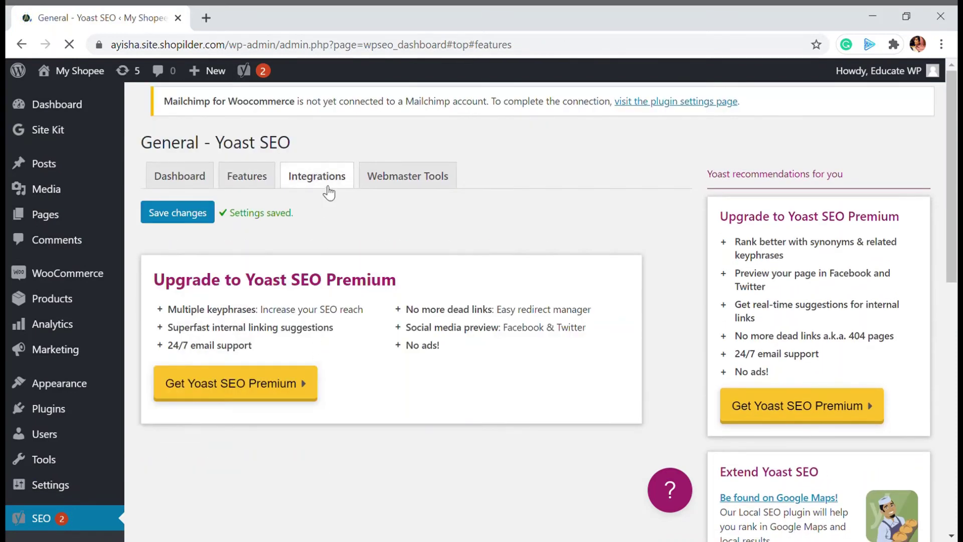
Step: Open the Integrations tab and check that SEMrush and Ryte are both On
left_click(329, 192)
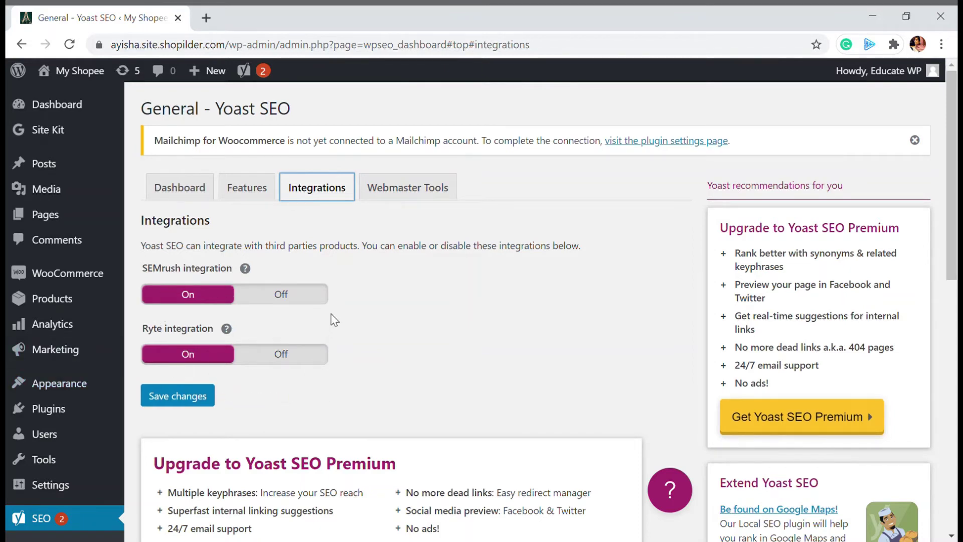
Step: Paste the Google verification code into Webmaster Tools, removing its .html ending
left_click(407, 200)
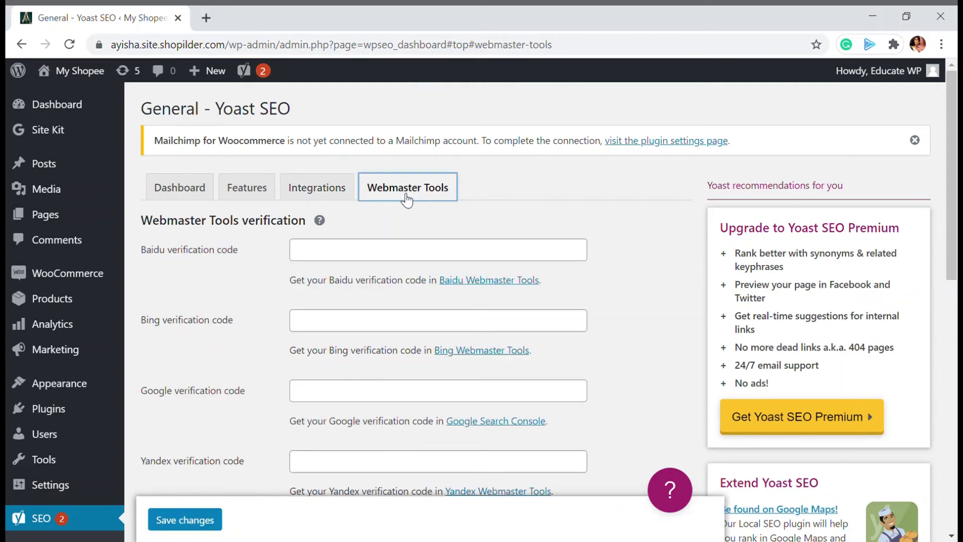
scroll(404, 197, "down", 1)
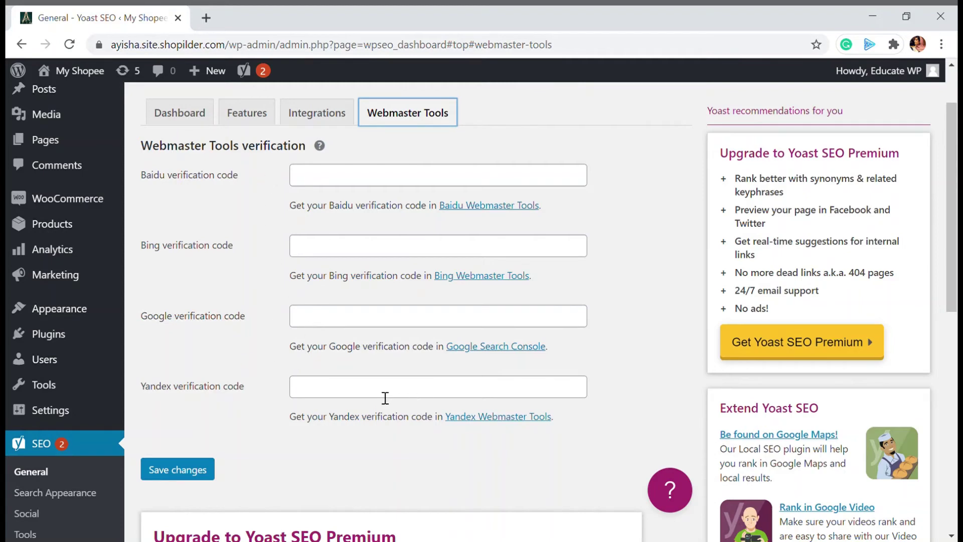
left_click(324, 324)
type("google939c9d660a3fc552.html")
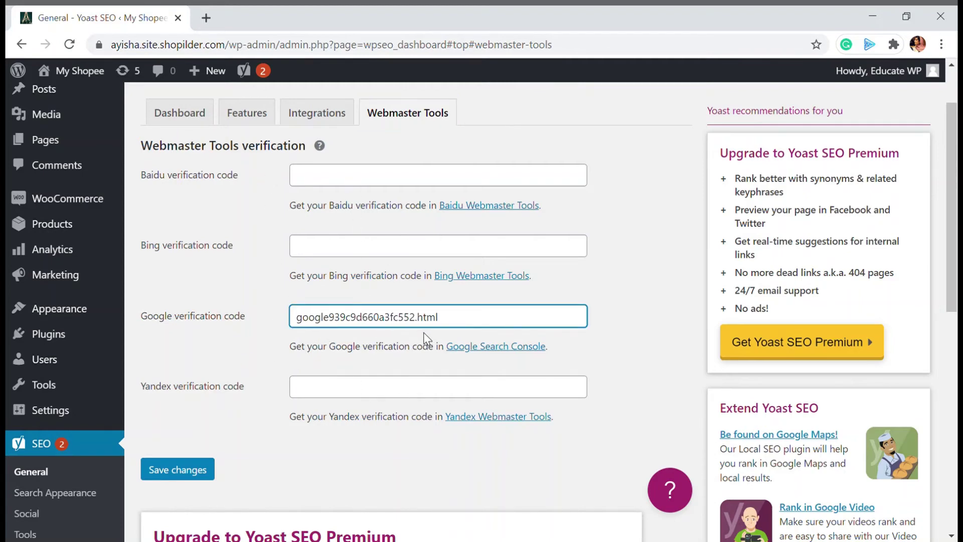
left_click_drag(437, 317, 415, 317)
key("BackSpace")
key("Return")
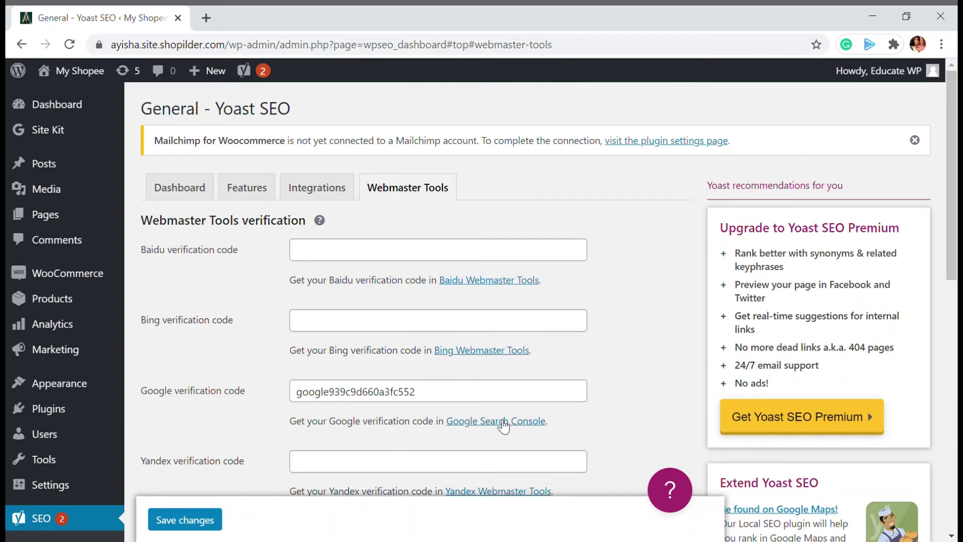
Step: Save the Webmaster Tools settings and confirm 'Settings saved'
scroll(567, 391, "down", 1)
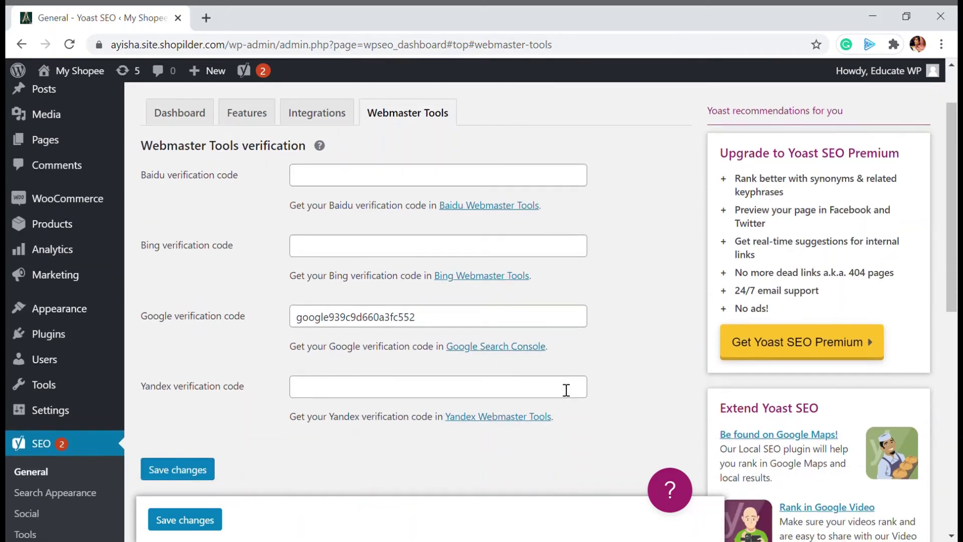
left_click(194, 478)
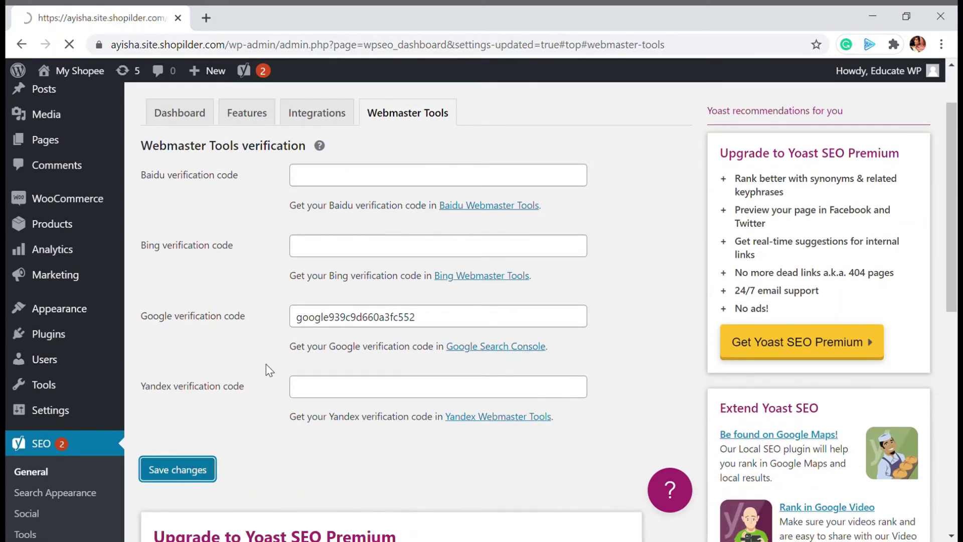
scroll(309, 389, "down", 5)
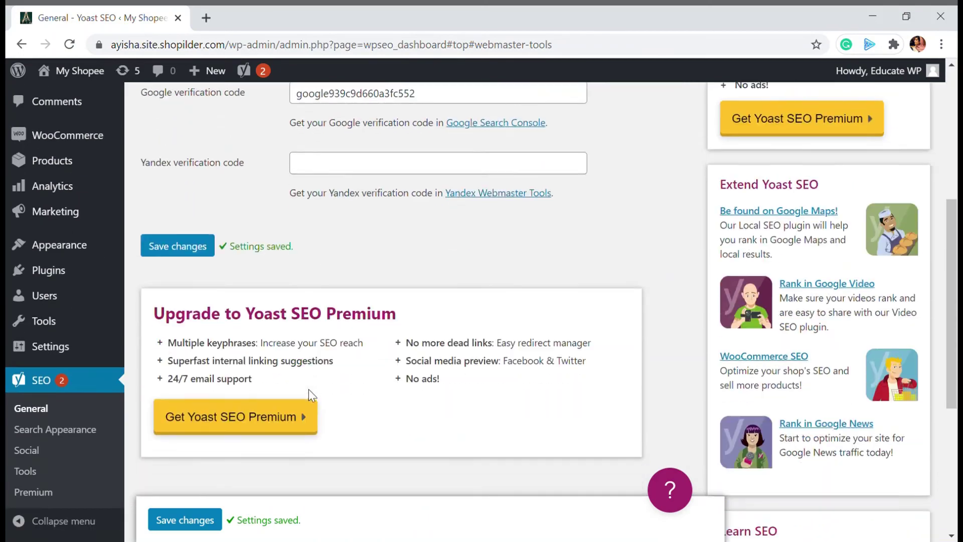
scroll(309, 389, "up", 5)
scroll(309, 389, "down", 6)
scroll(308, 389, "up", 5)
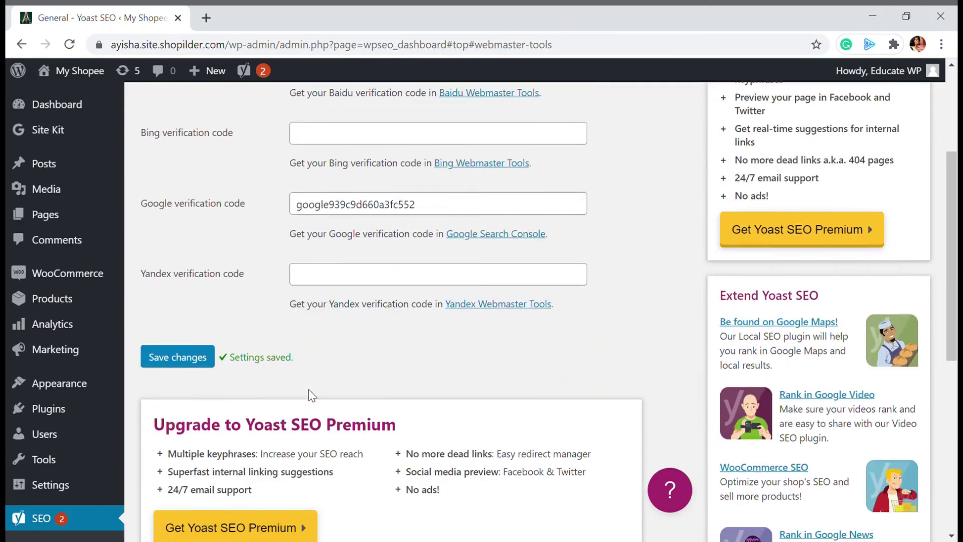
scroll(316, 396, "up", 1)
scroll(331, 321, "up", 2)
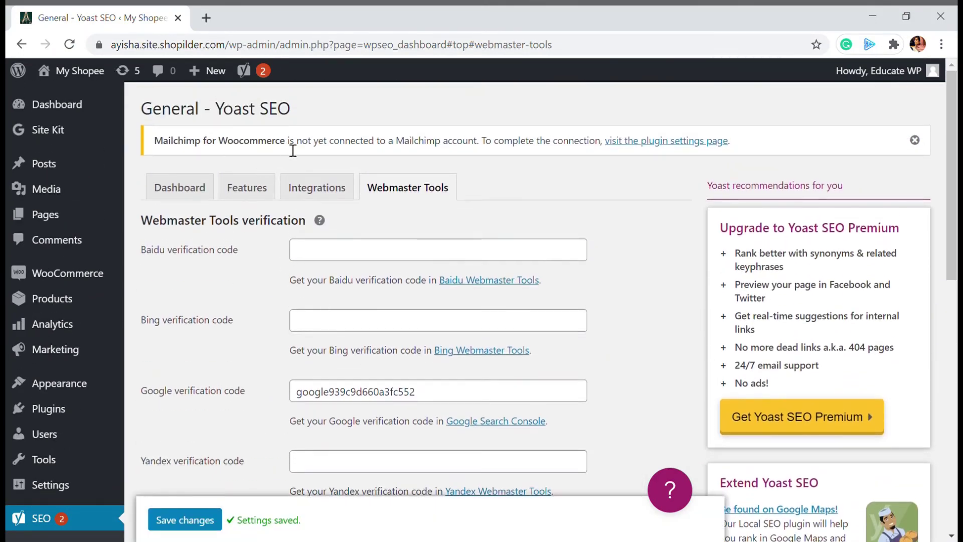
Step: Start a new post and place the cursor in the Yoast SEO Focus keyphrase field
mouse_move(212, 76)
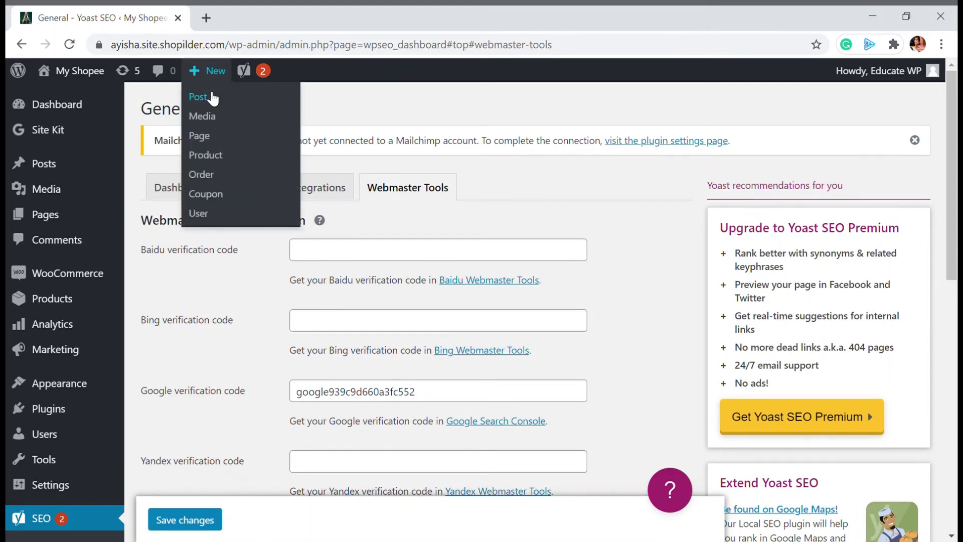
left_click(212, 99)
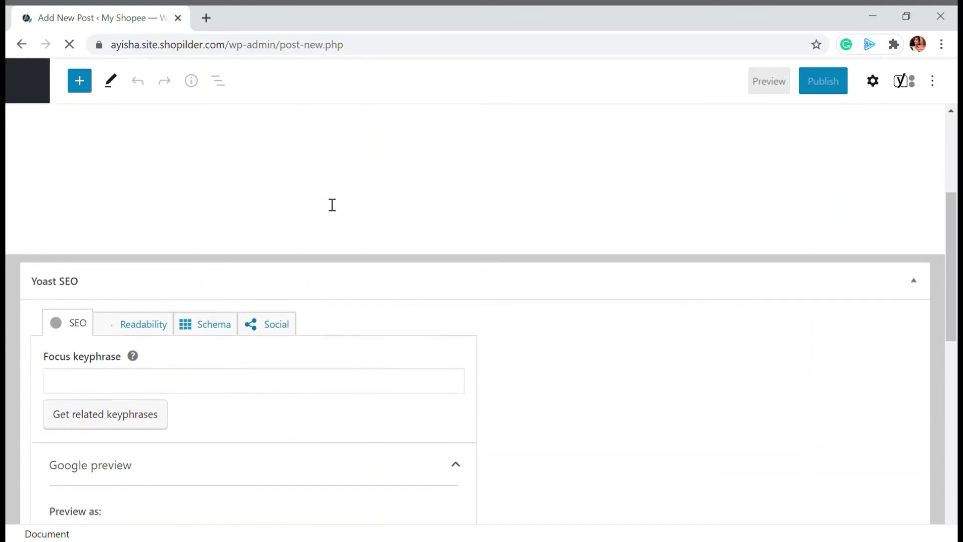
scroll(332, 205, "down", 2)
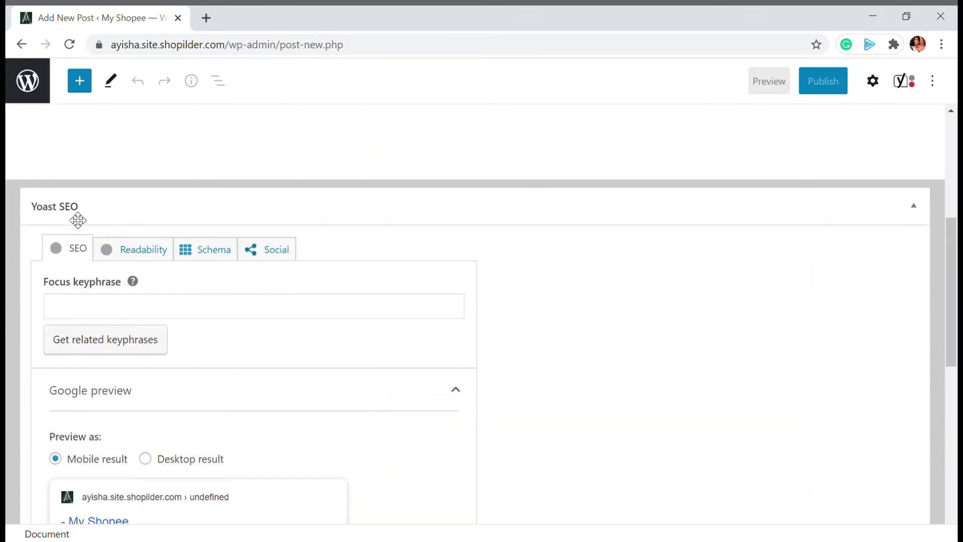
scroll(574, 223, "down", 2)
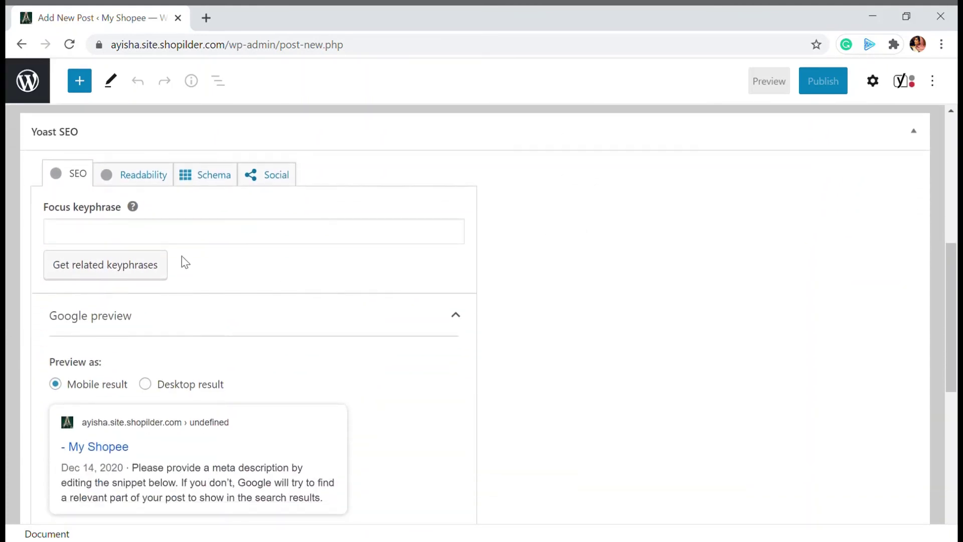
left_click(115, 240)
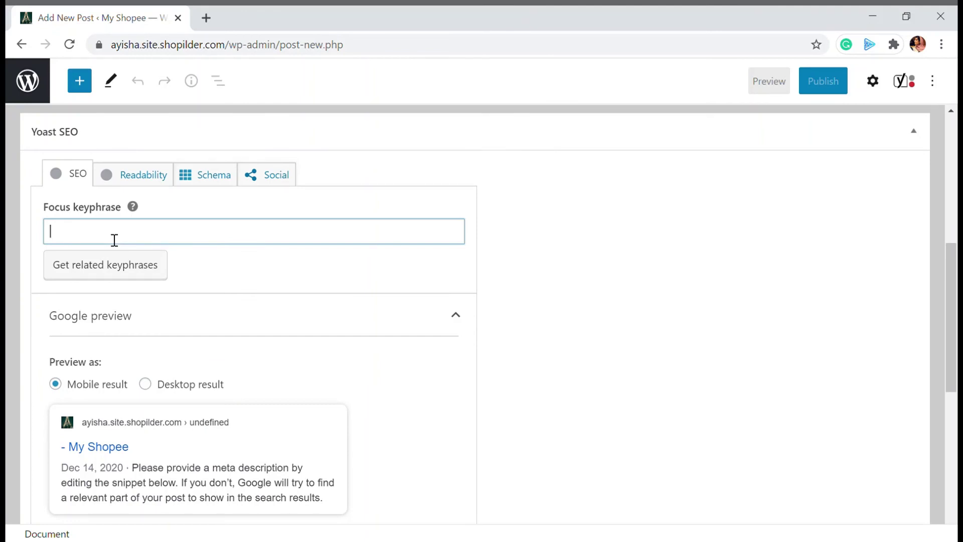
Step: Collapse and re-expand the Google preview, then click into the Slug and Meta description fields
scroll(115, 239, "down", 3)
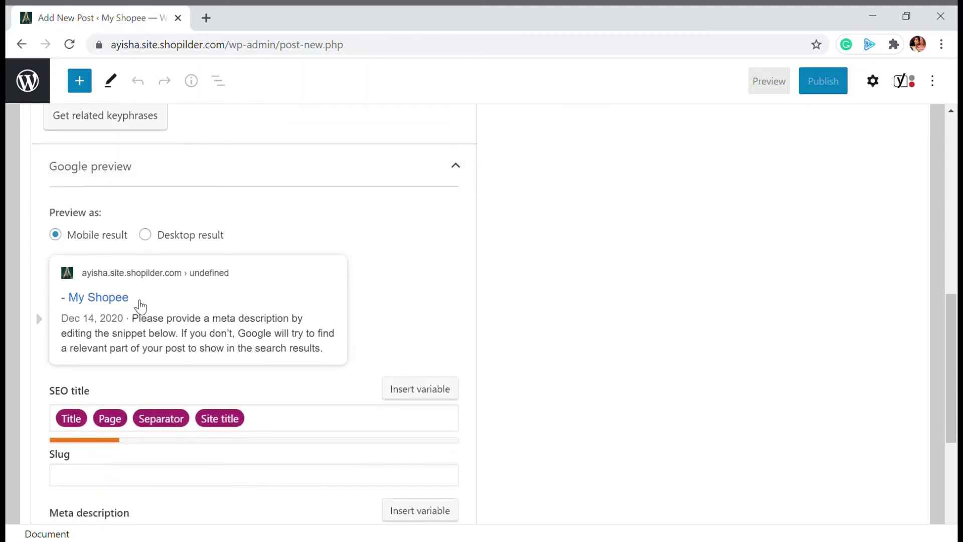
left_click(271, 178)
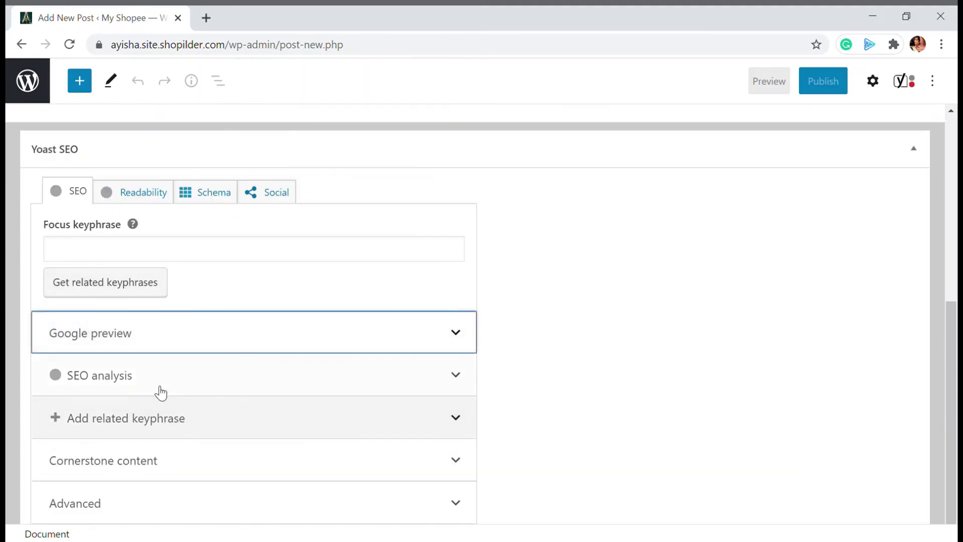
left_click(199, 343)
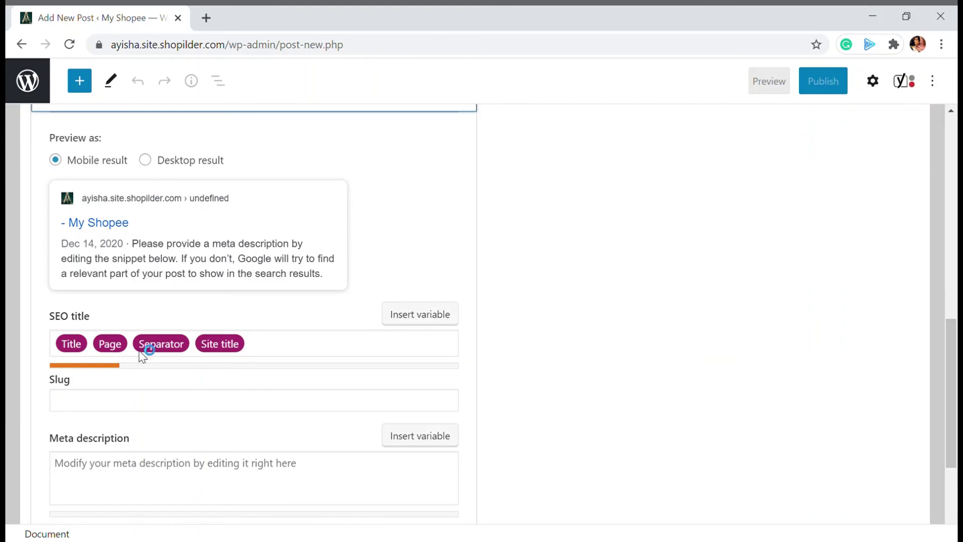
left_click(103, 411)
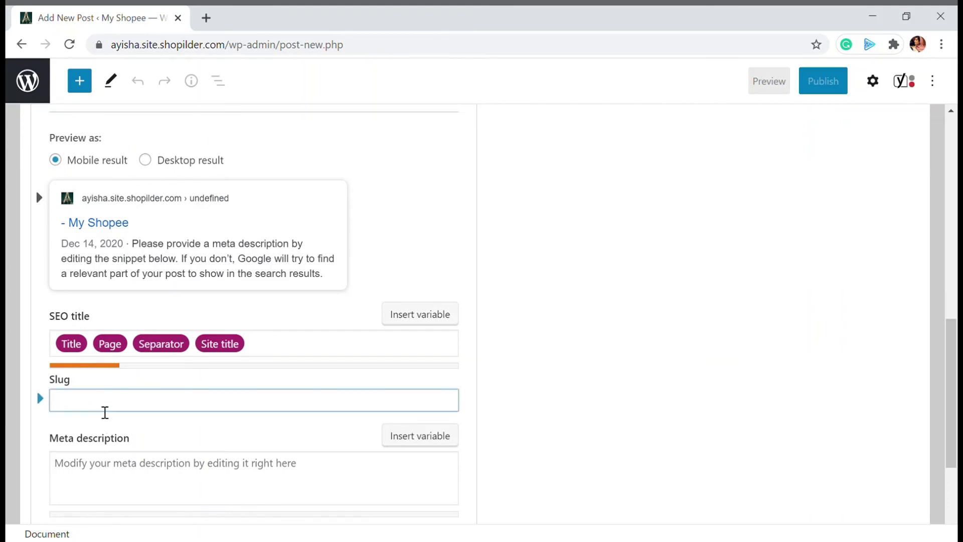
scroll(116, 405, "down", 2)
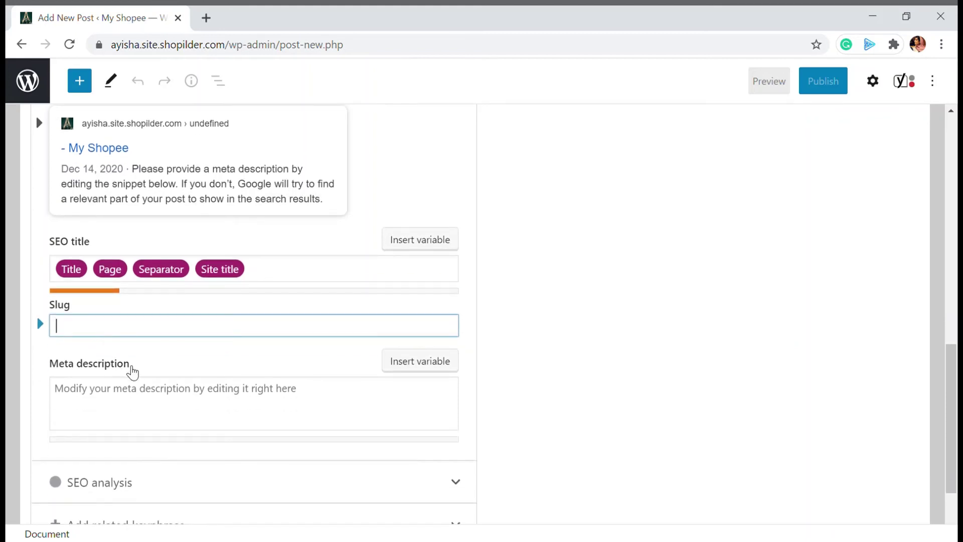
left_click(124, 400)
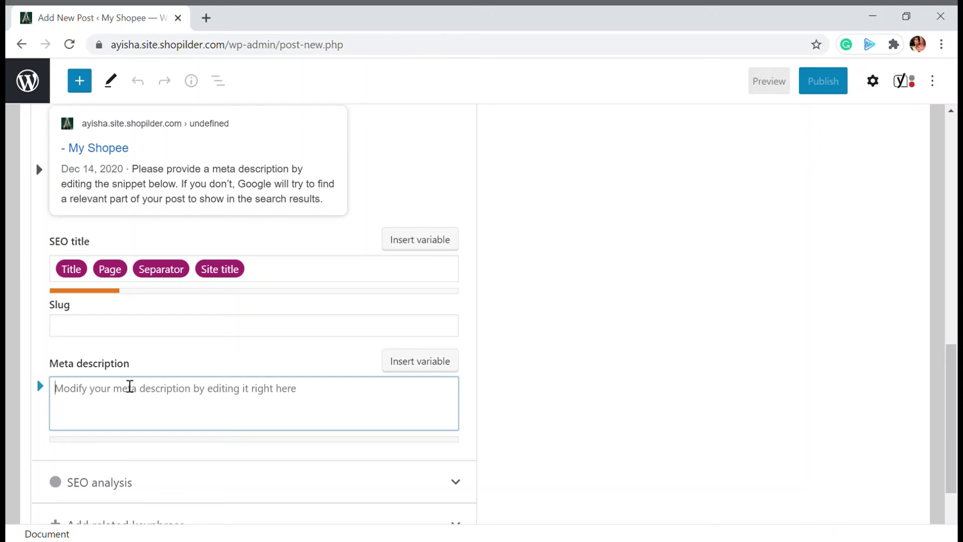
scroll(161, 391, "down", 2)
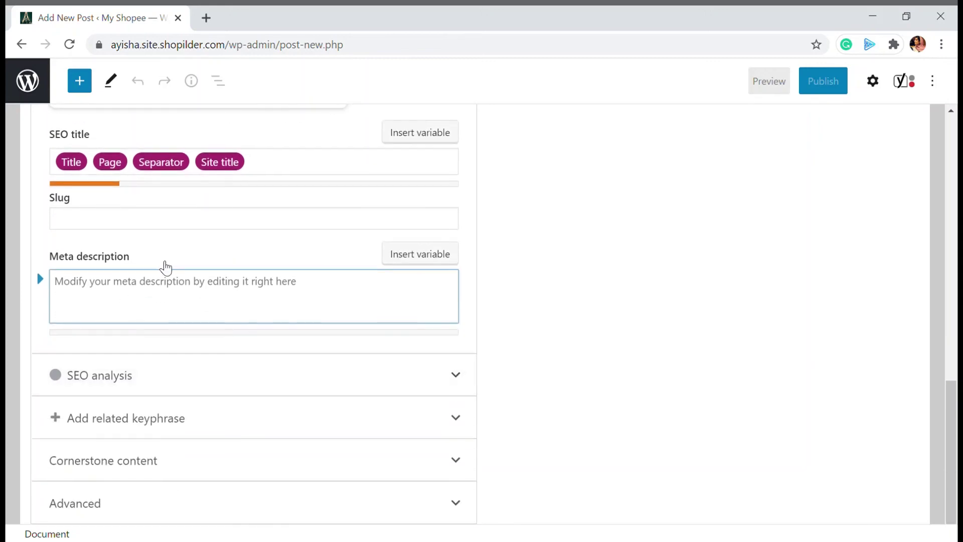
Step: Expand the Yoast SEO analysis and look through its results
left_click(159, 386)
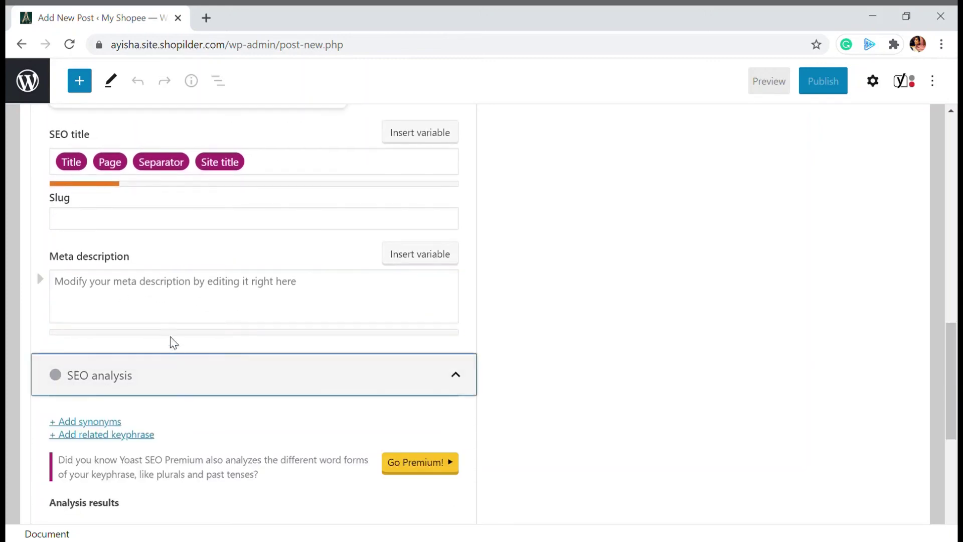
scroll(165, 336, "down", 4)
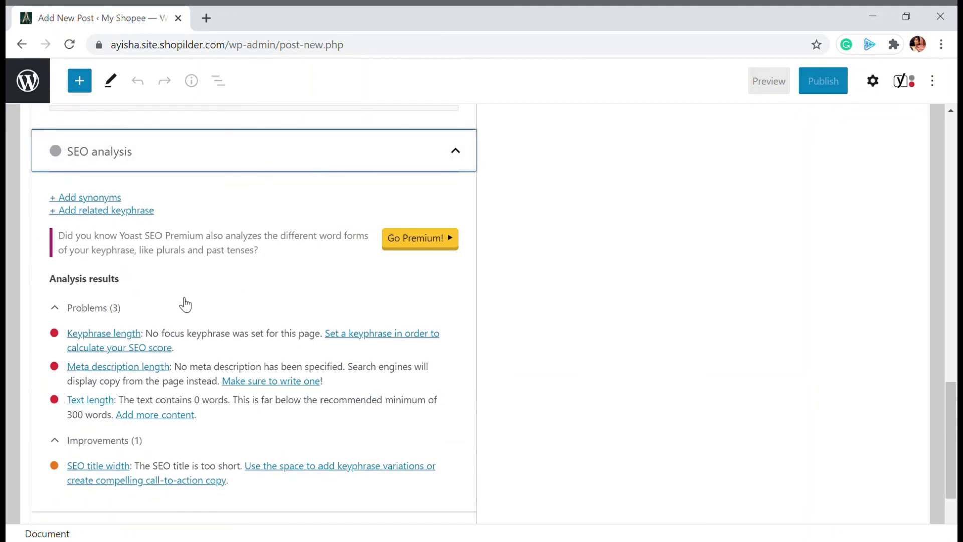
scroll(187, 304, "up", 15)
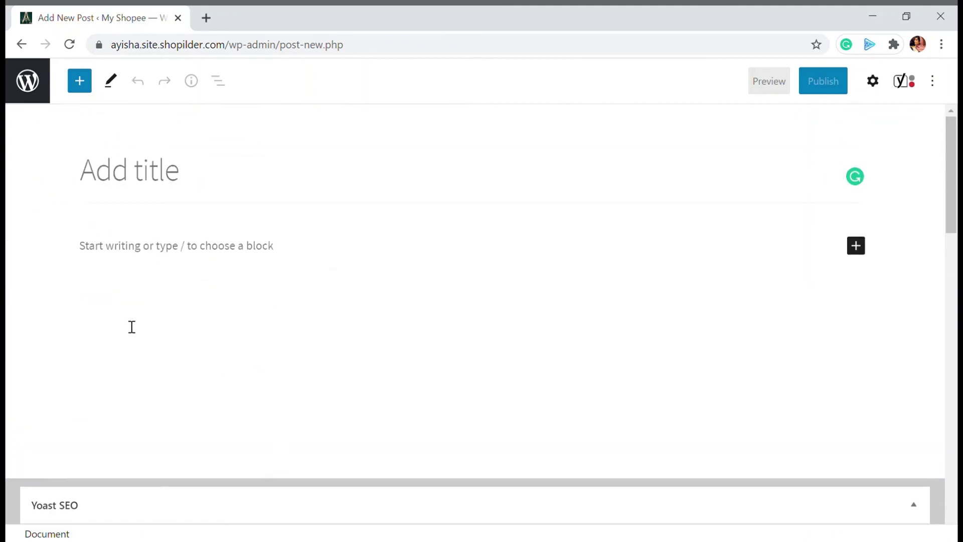
scroll(198, 313, "down", 15)
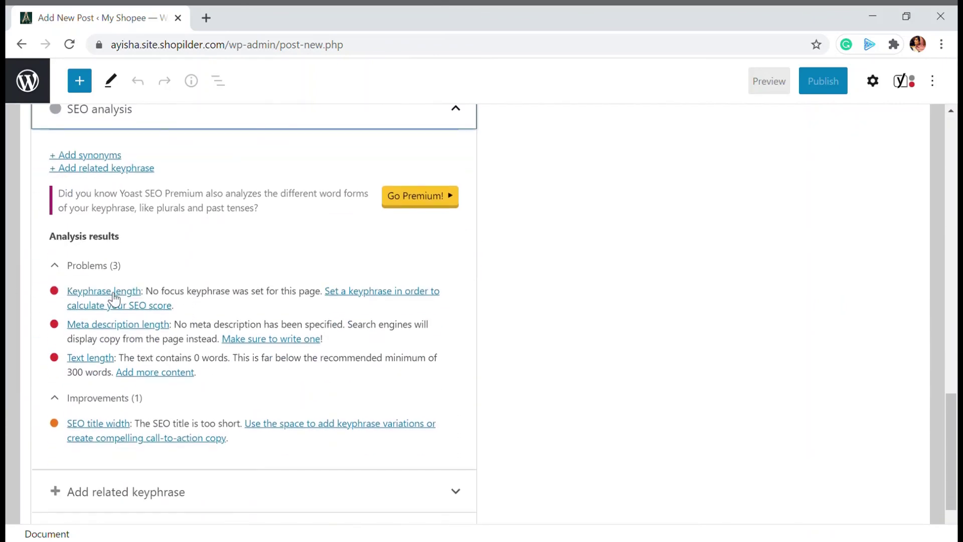
scroll(226, 299, "down", 1)
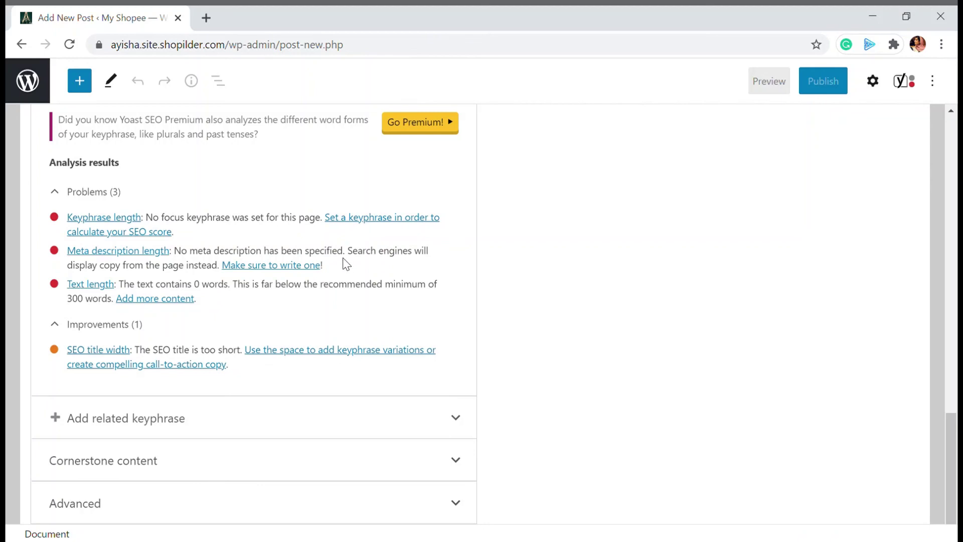
scroll(224, 294, "up", 2)
scroll(224, 296, "down", 2)
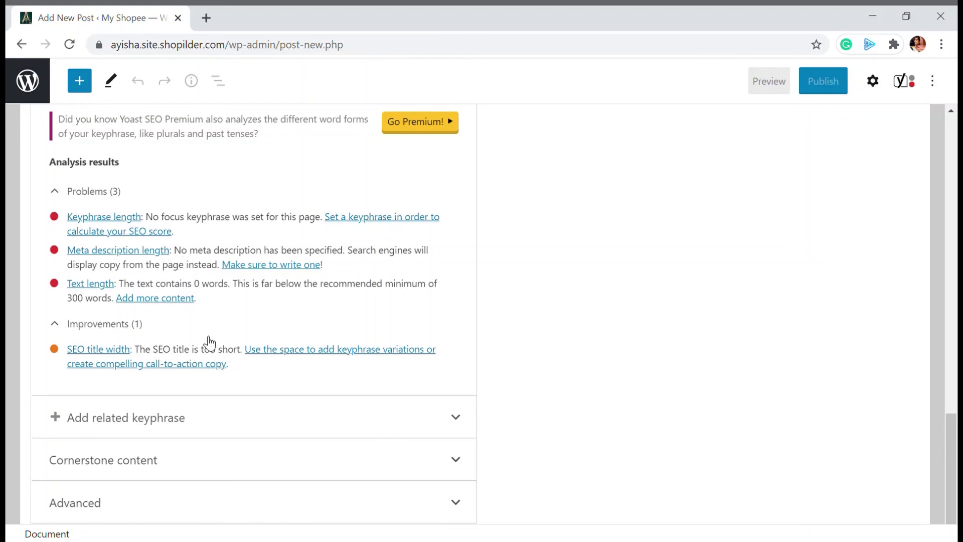
Step: Expand the Add related keyphrase section below the SEO analysis
left_click(134, 414)
scroll(135, 414, "down", 4)
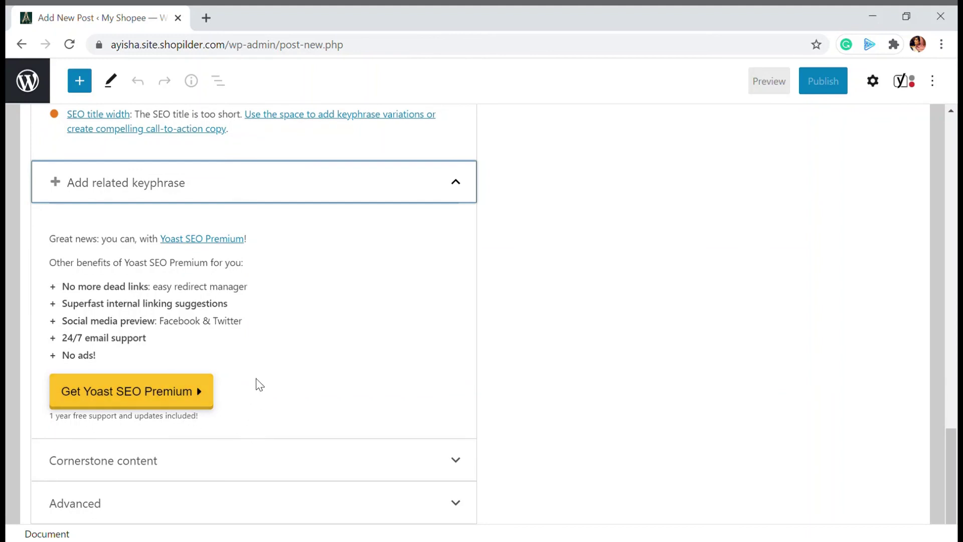
scroll(258, 384, "up", 20)
Step: Show the Readability tab, which flags 'Not enough content', and return to the editor's top
left_click(151, 249)
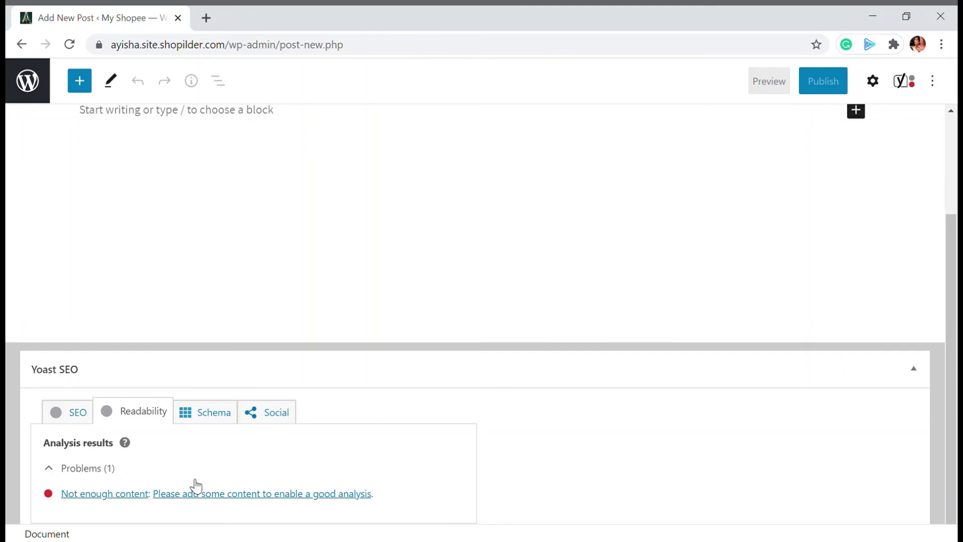
scroll(196, 484, "up", 3)
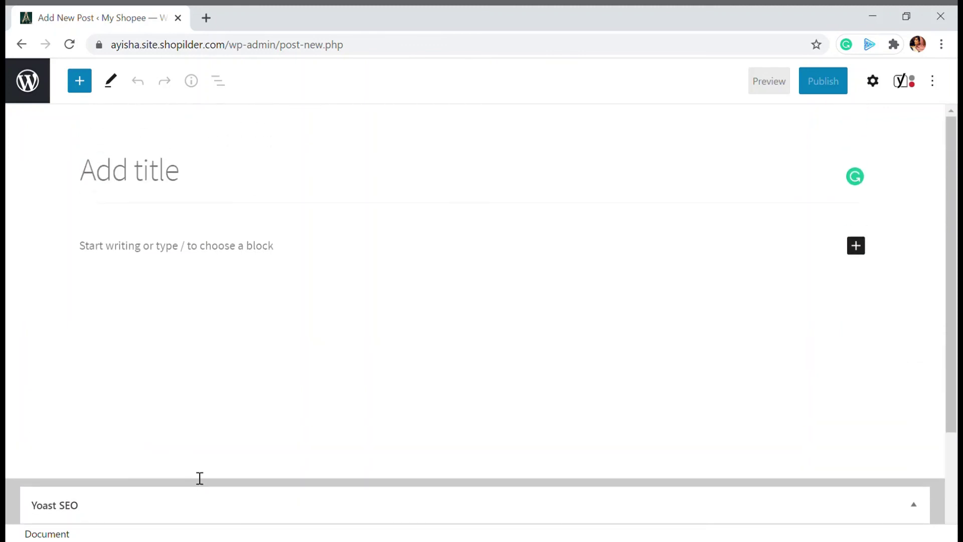